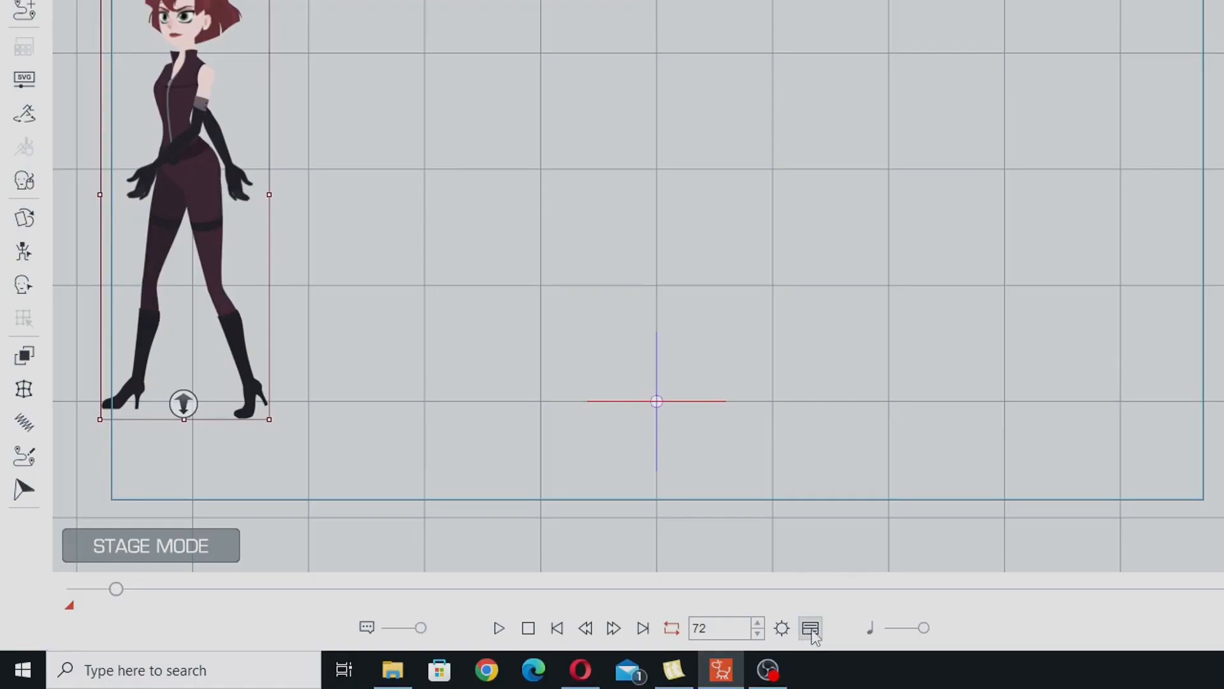
- Show Red_S's Motion track in the timeline and look over the commands available for the Walk Forward(2L) clip
{"action": "left_click", "coordinate": [811, 629]}
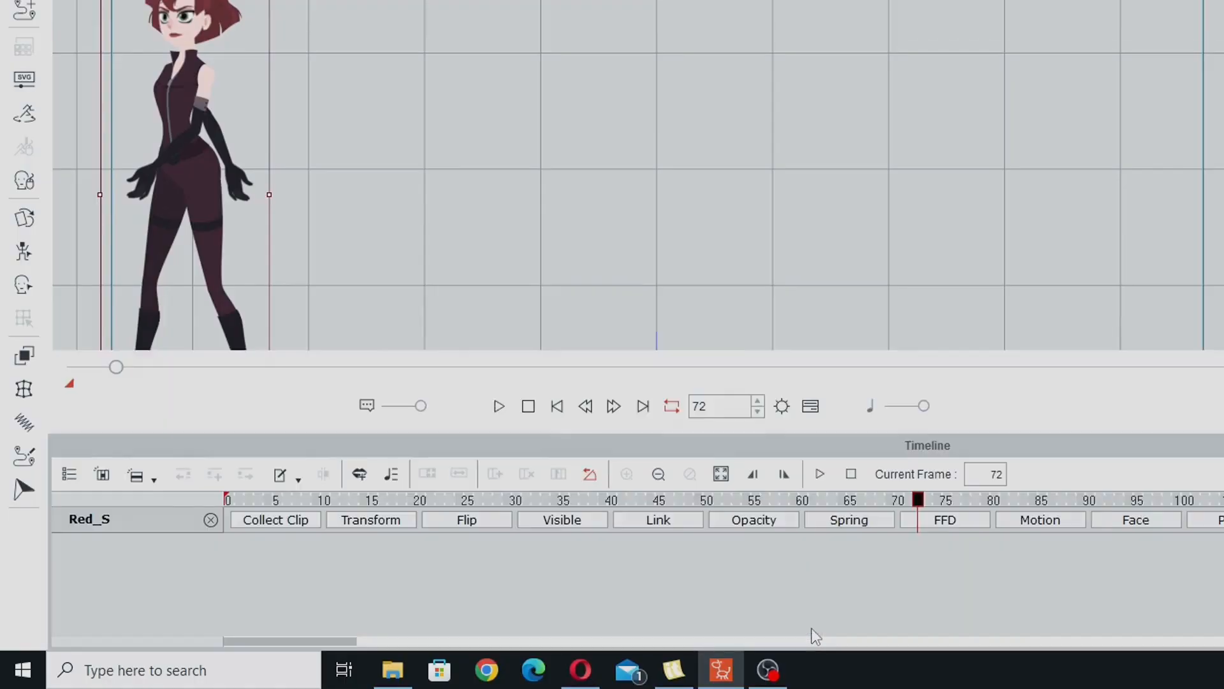
{"action": "left_click", "coordinate": [1039, 520]}
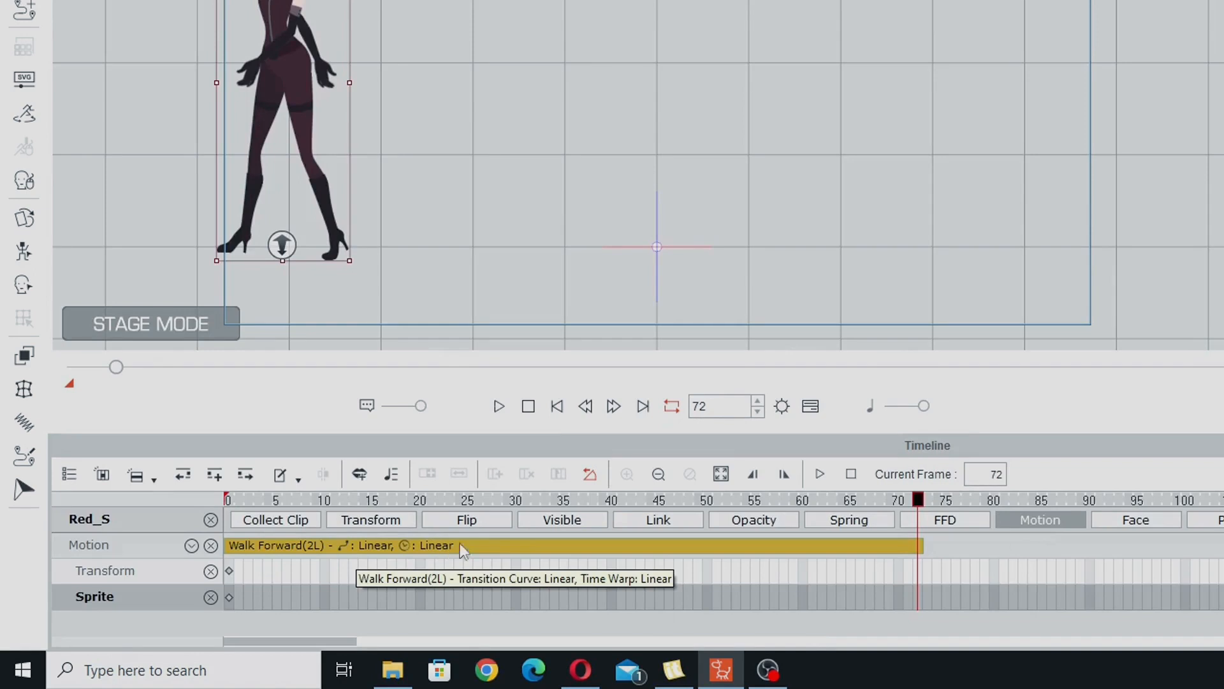
{"action": "left_click", "coordinate": [496, 550]}
{"action": "right_click", "coordinate": [497, 550]}
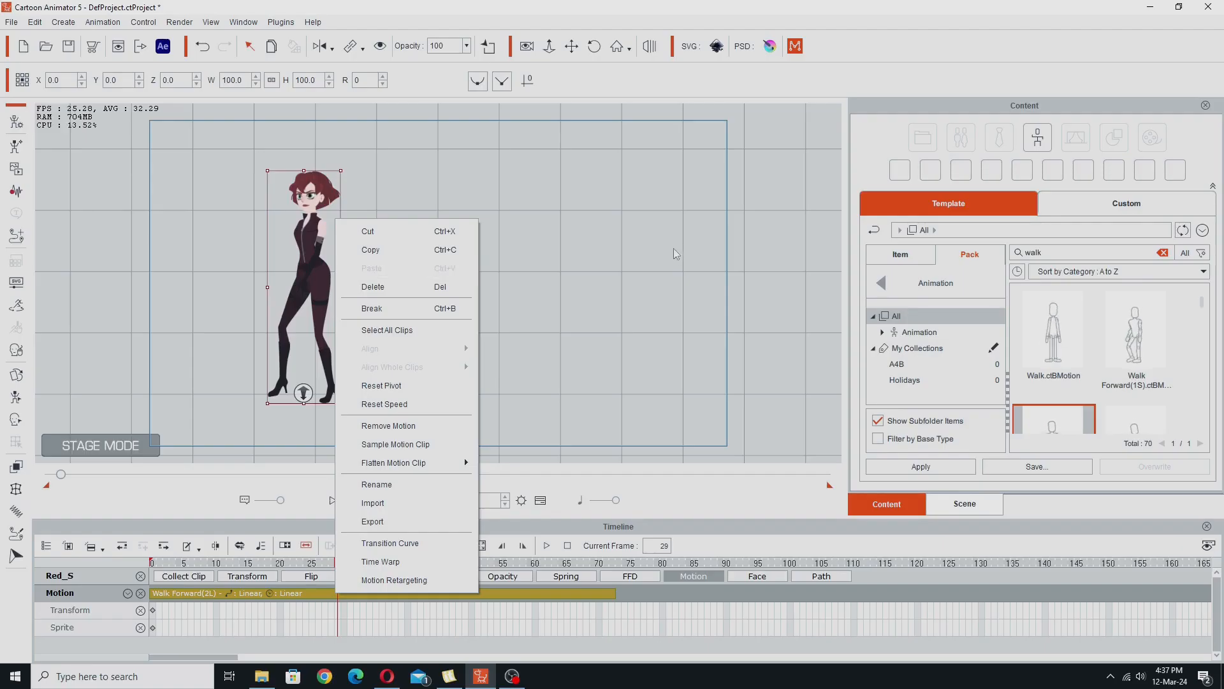
{"action": "left_click", "coordinate": [674, 252]}
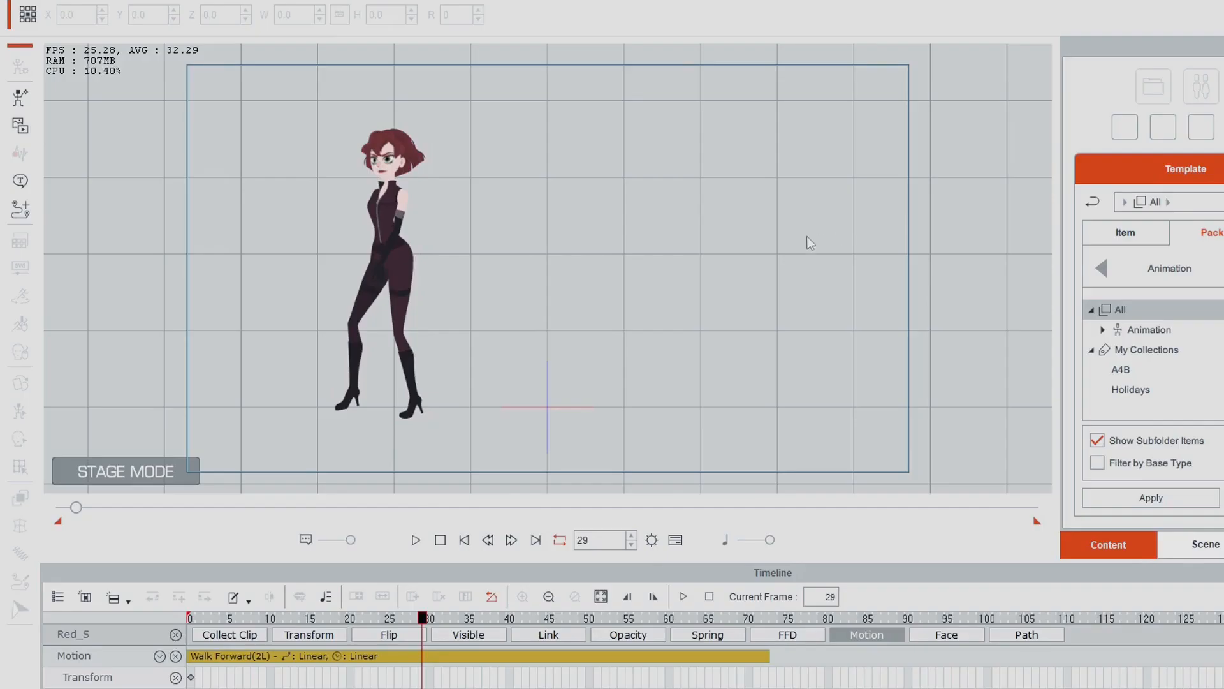
- Return to frame 0, open Motion Pilot for the character, and disable its Move and Face Cursor options
{"action": "left_click", "coordinate": [440, 541]}
{"action": "left_click", "coordinate": [502, 217]}
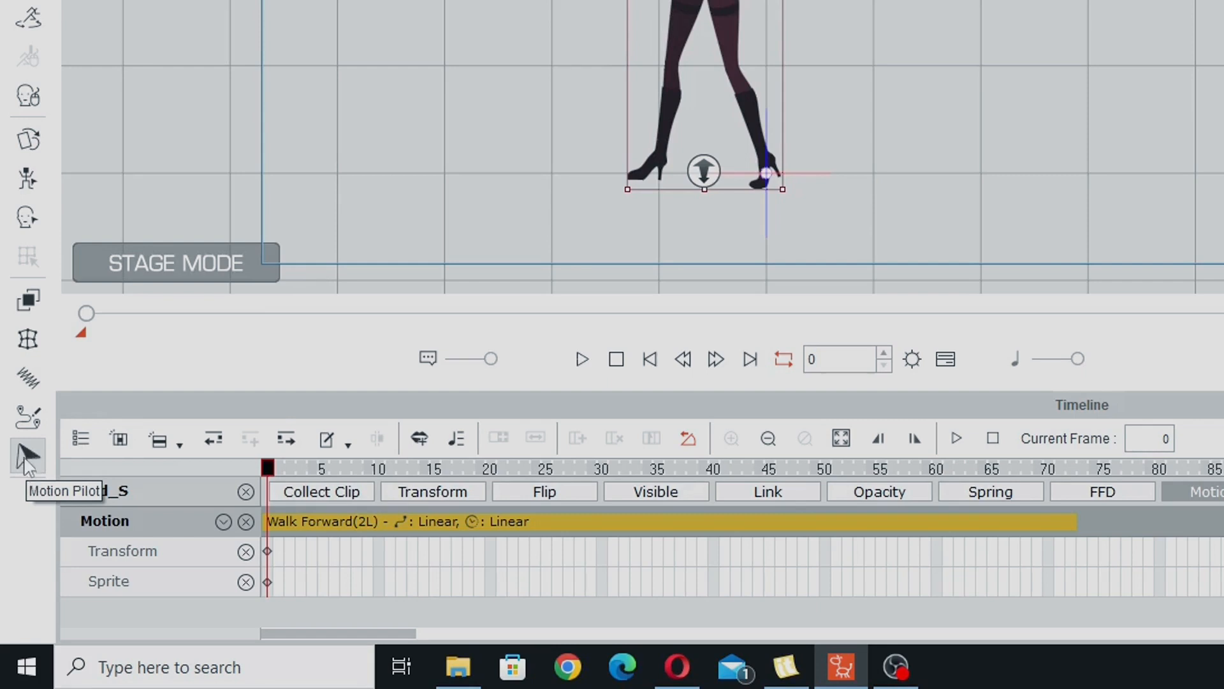
{"action": "left_click", "coordinate": [26, 463]}
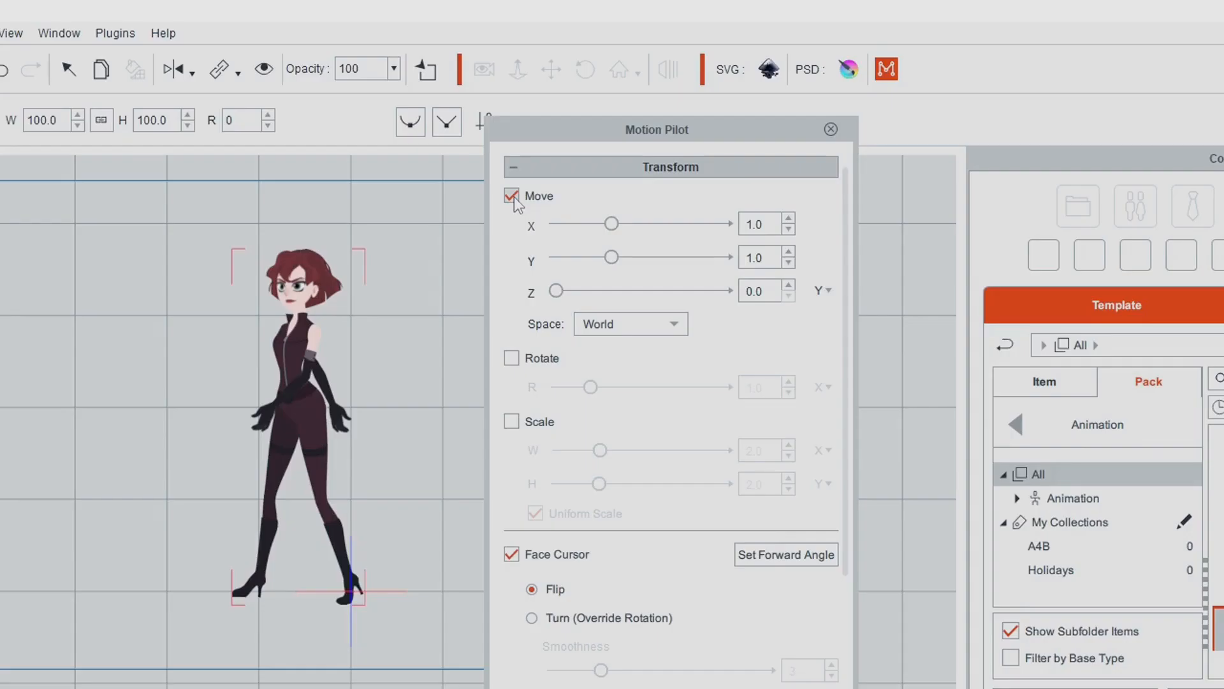
{"action": "left_click", "coordinate": [514, 198]}
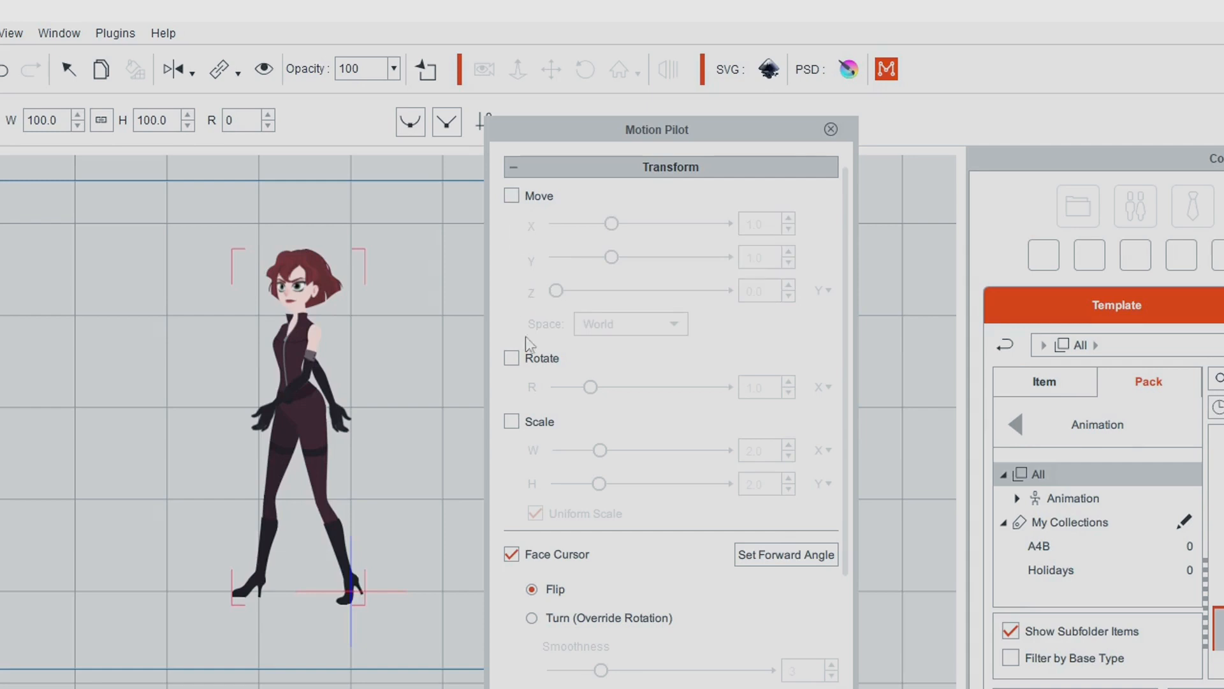
{"action": "left_click", "coordinate": [512, 556]}
{"action": "left_click", "coordinate": [514, 169]}
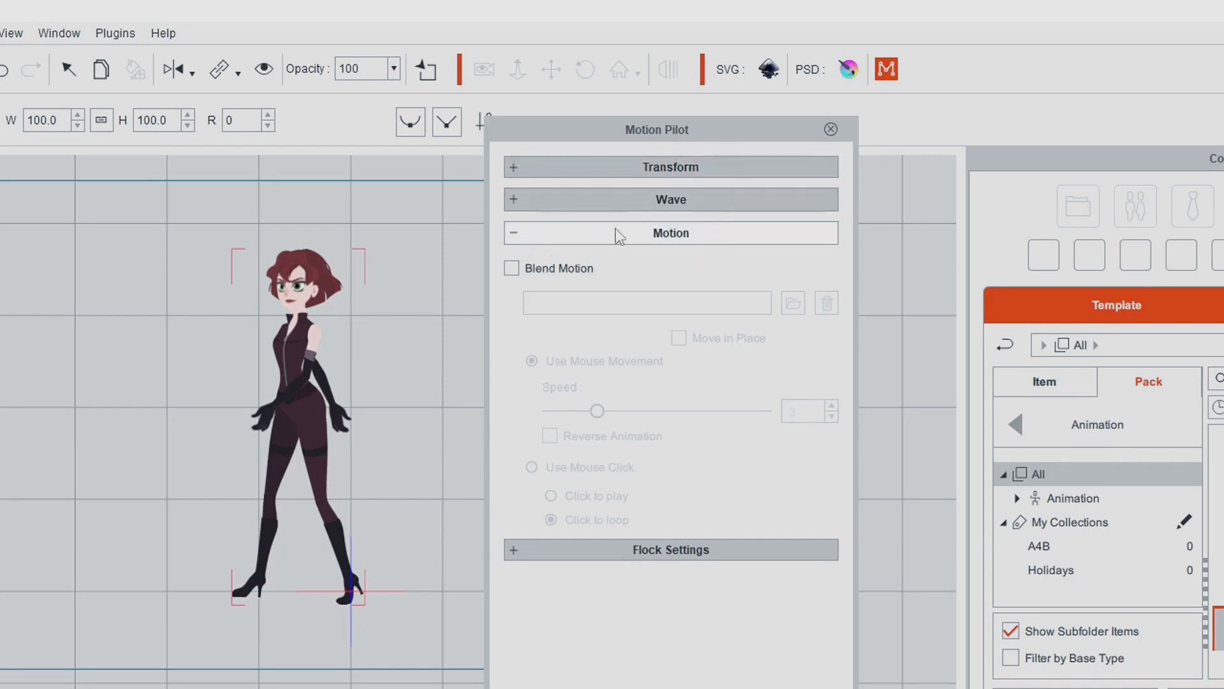
- Enable Blend Motion in Motion Pilot and shift the dialog clear of the character
{"action": "left_click", "coordinate": [514, 235]}
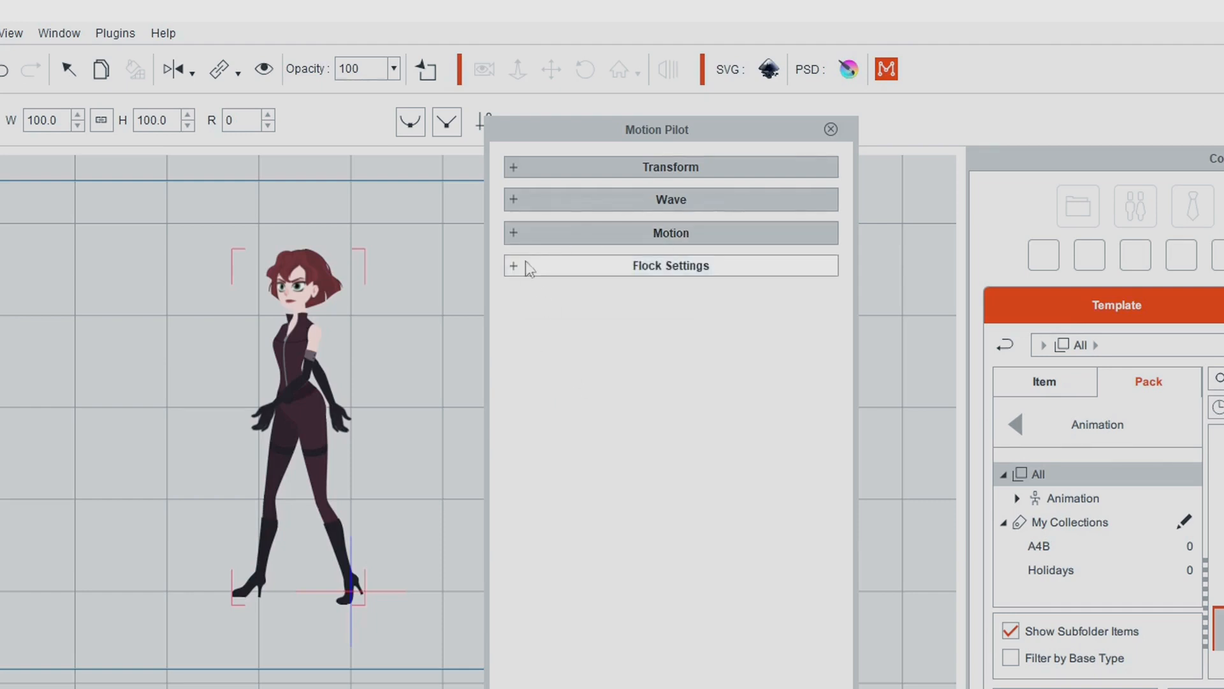
{"action": "left_click", "coordinate": [514, 234]}
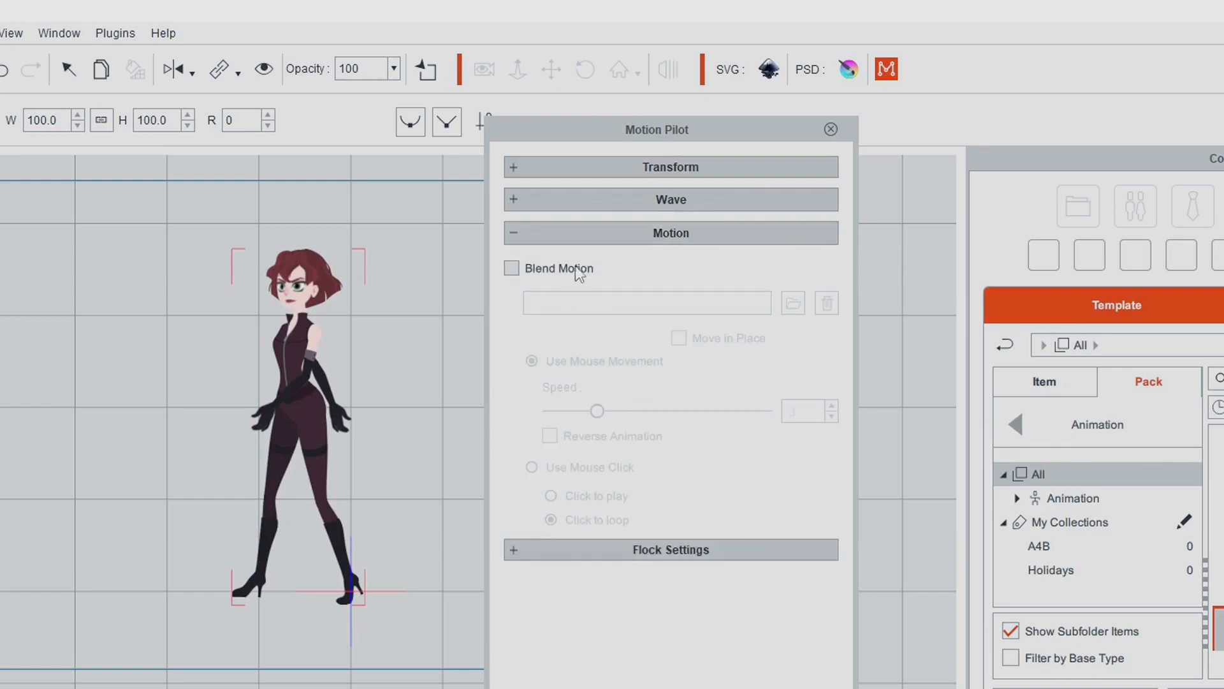
{"action": "left_click", "coordinate": [513, 268]}
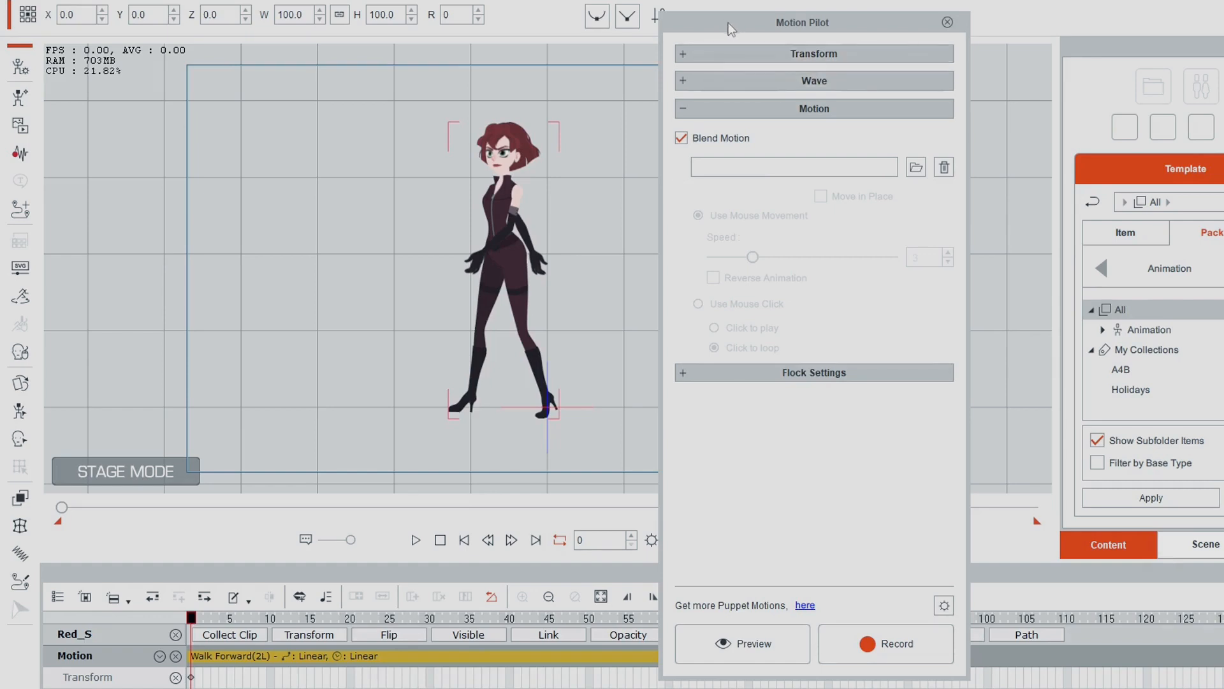
{"action": "left_click_drag", "start_coordinate": [728, 21], "coordinate": [745, 25]}
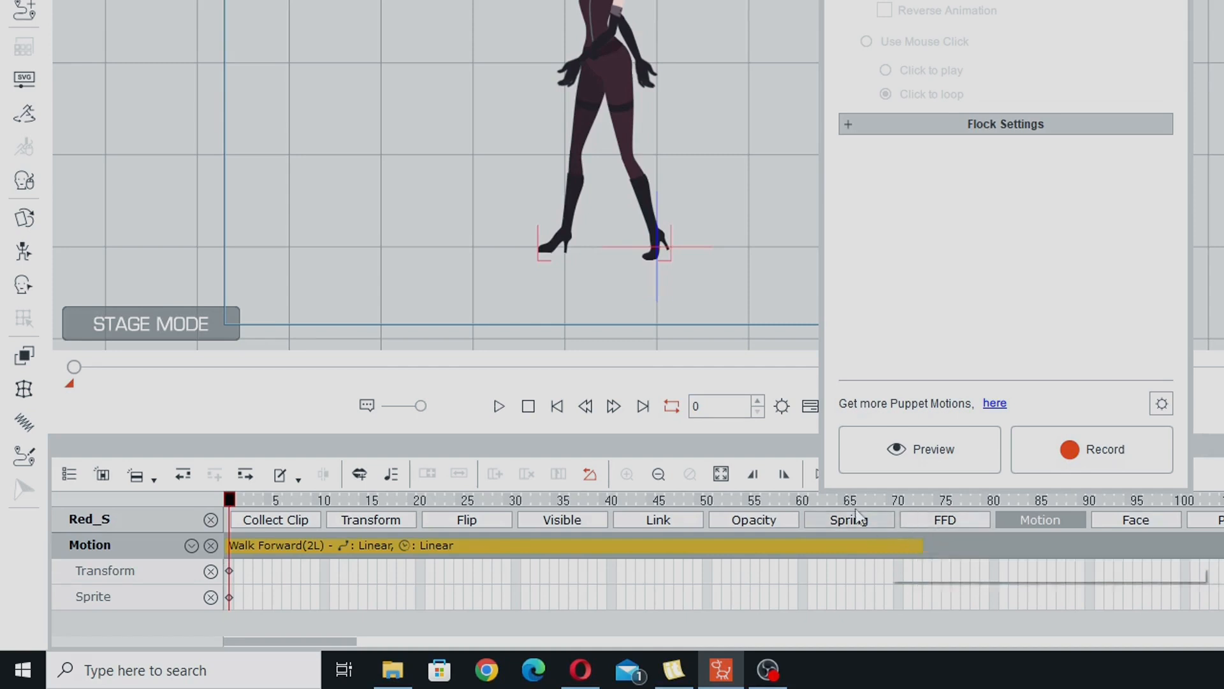
- Place the playhead at frame 73, just past the end of the Walk Forward(2L) clip
{"action": "left_click", "coordinate": [919, 504]}
{"action": "left_click_drag", "start_coordinate": [919, 503], "coordinate": [928, 502]}
{"action": "left_click_drag", "start_coordinate": [351, 642], "coordinate": [403, 653]}
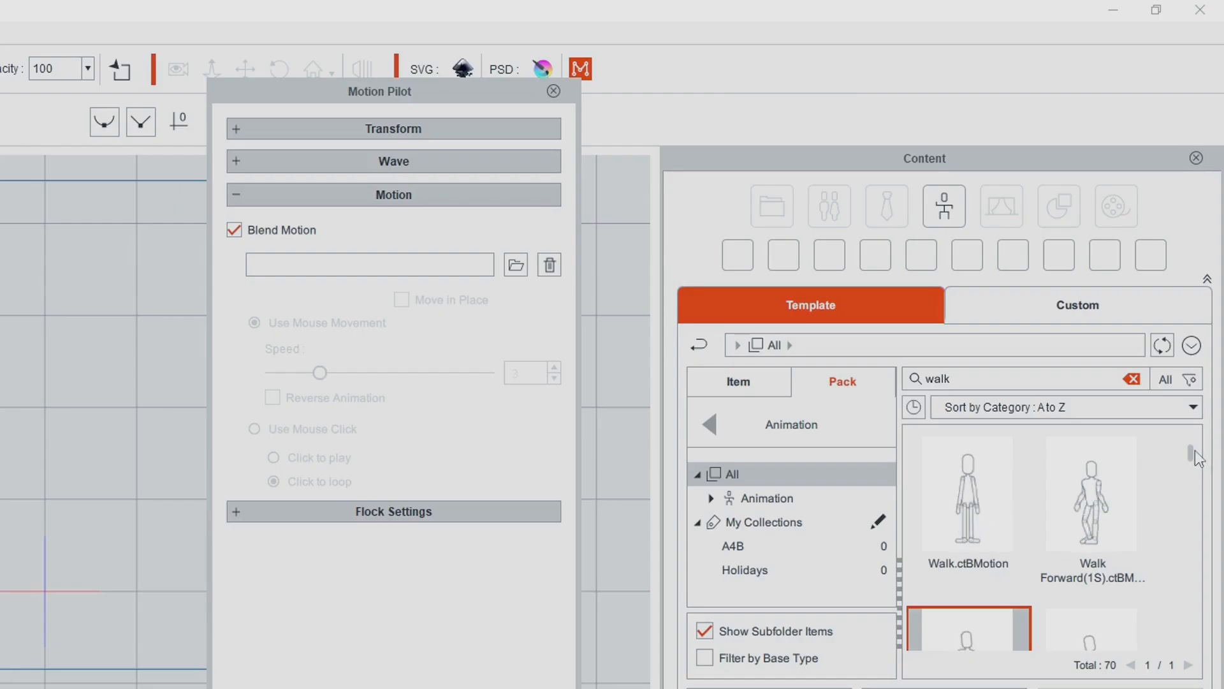
- Load Walk Forward(2L).ctBMotion as the blend motion and preview it with mouse movement at speed 3
{"action": "scroll", "coordinate": [1194, 460], "scroll_direction": "down", "scroll_amount": 2}
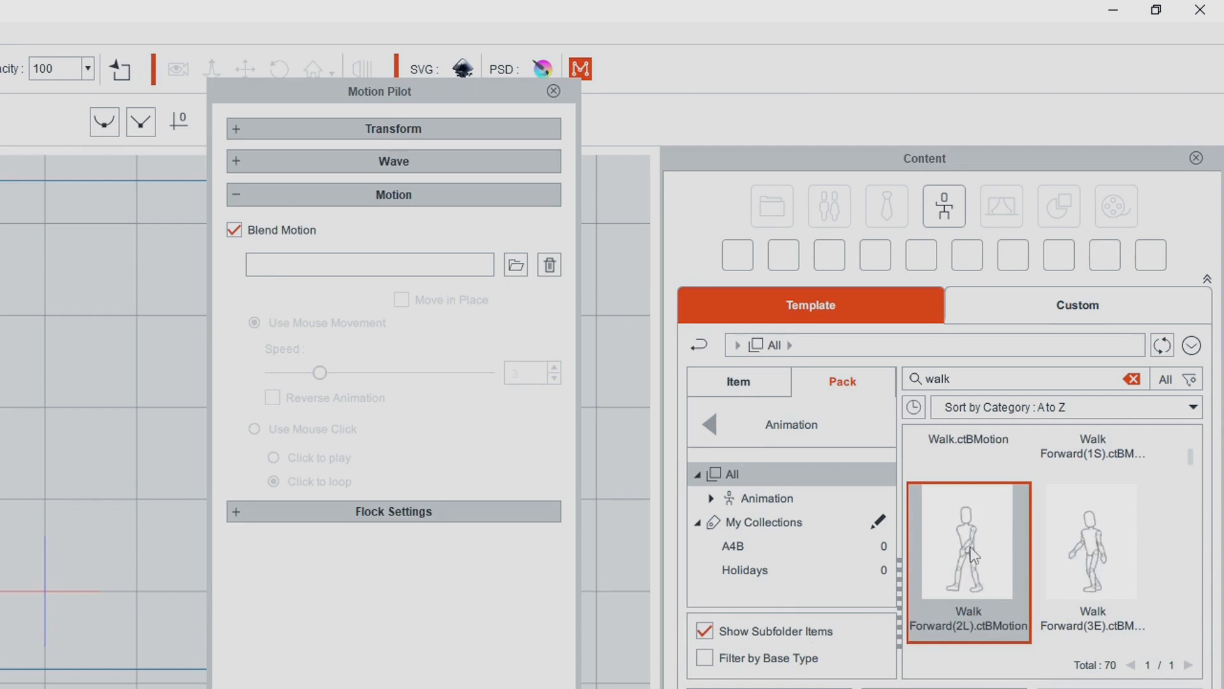
{"action": "left_click_drag", "start_coordinate": [970, 547], "coordinate": [324, 262]}
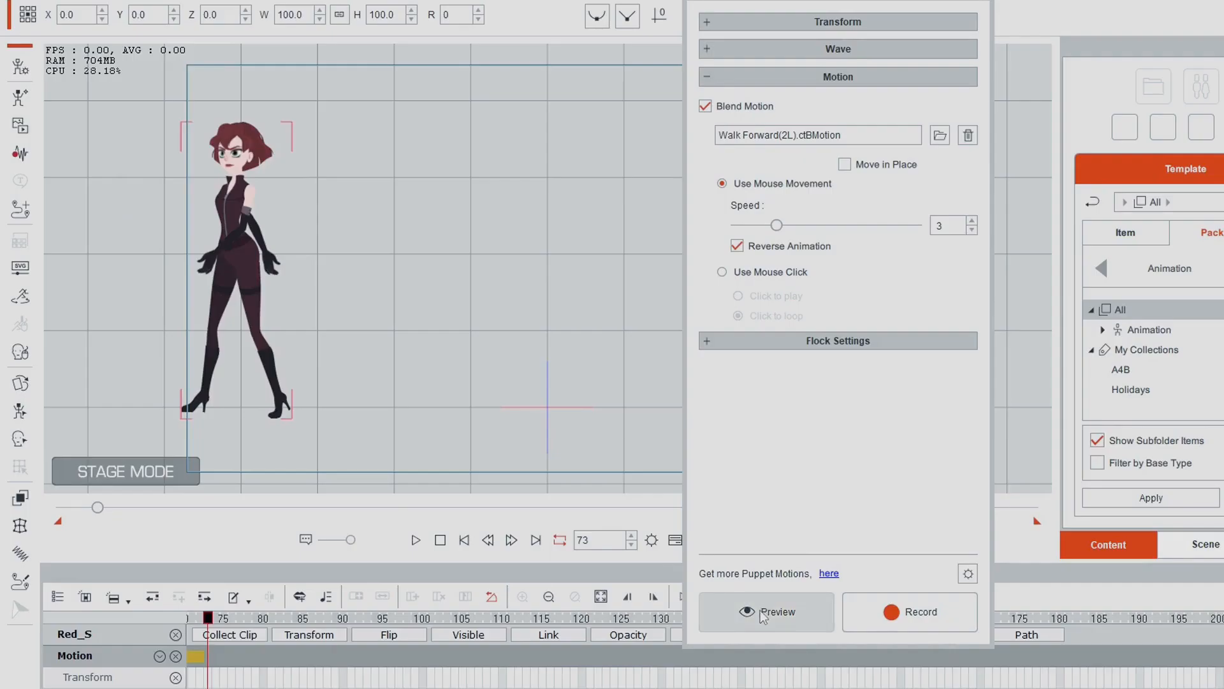
{"action": "left_click", "coordinate": [763, 615]}
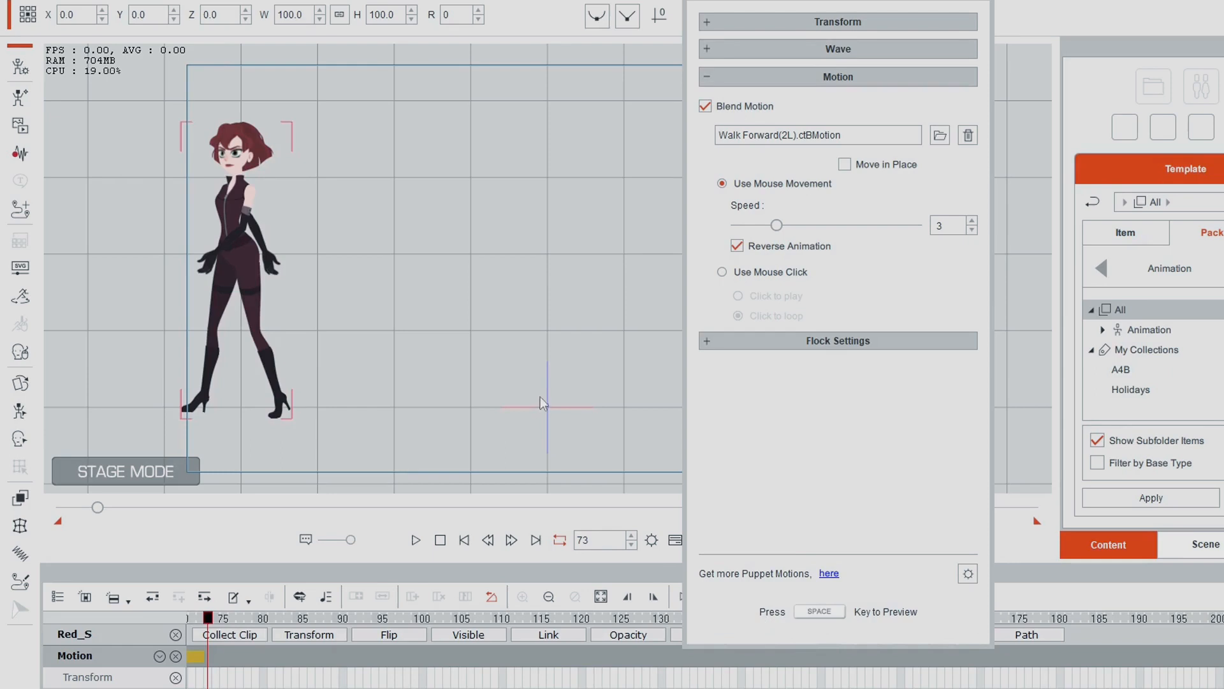
{"action": "key", "text": "space"}
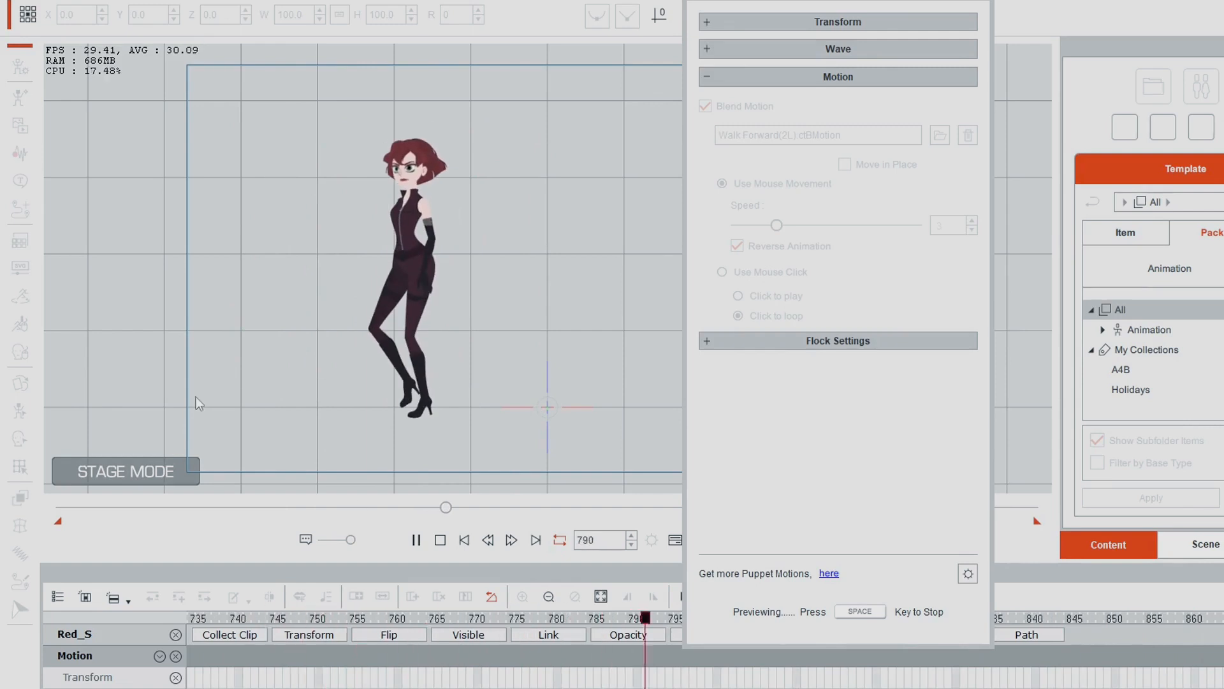
{"action": "key", "text": "space"}
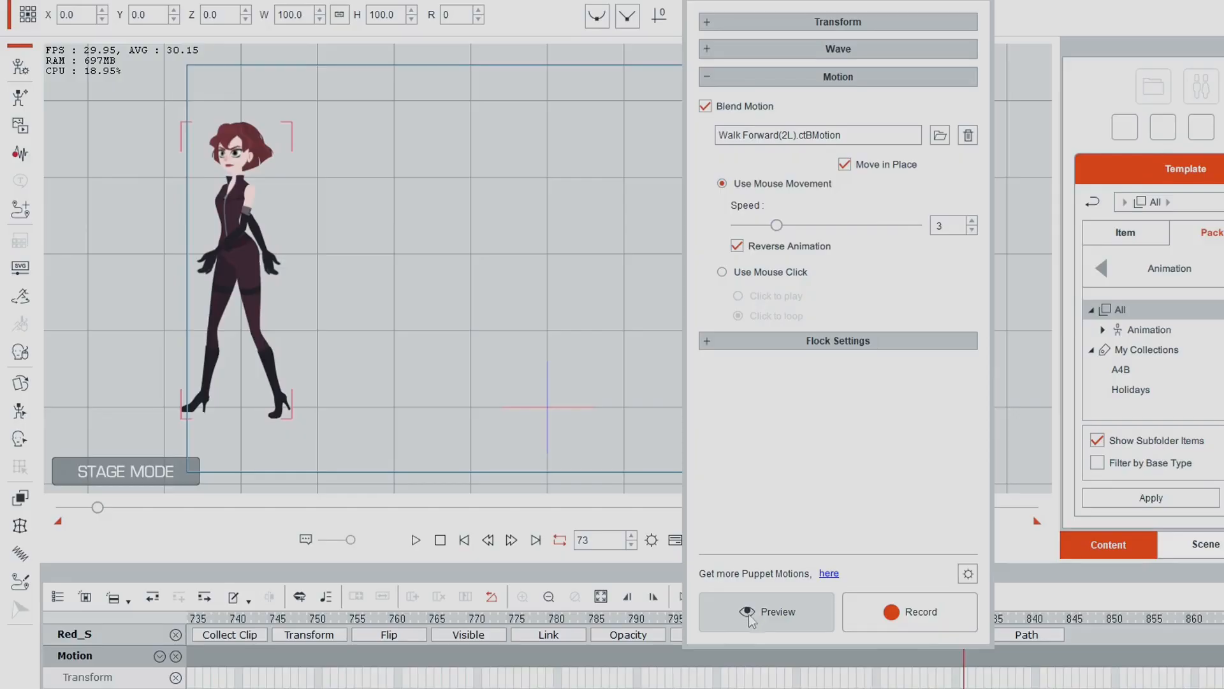
- Preview the blended walk with Move in Place enabled
{"action": "left_click", "coordinate": [755, 613]}
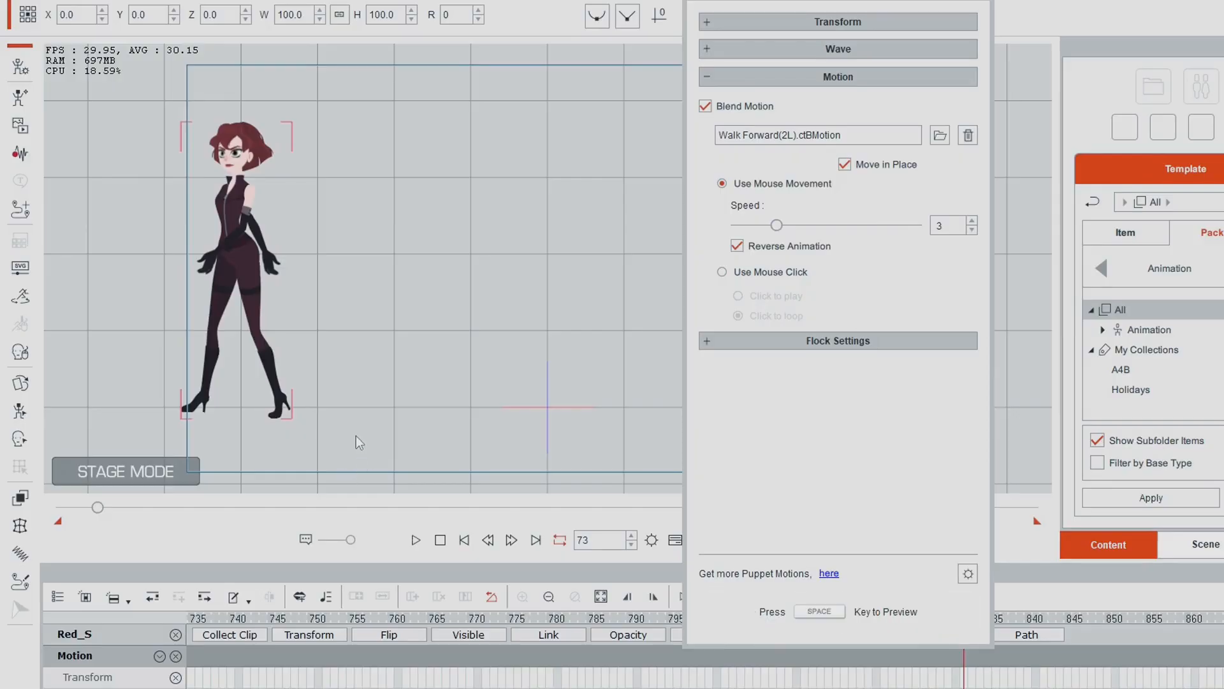
{"action": "key", "text": "space"}
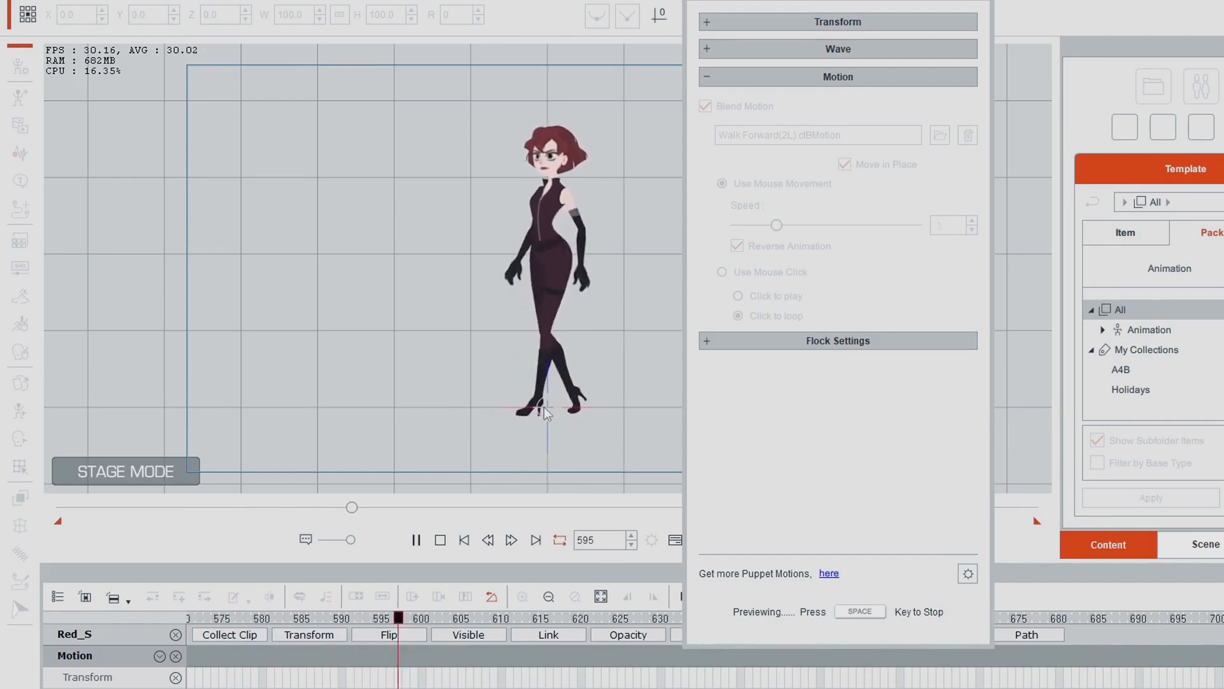
{"action": "key", "text": "space"}
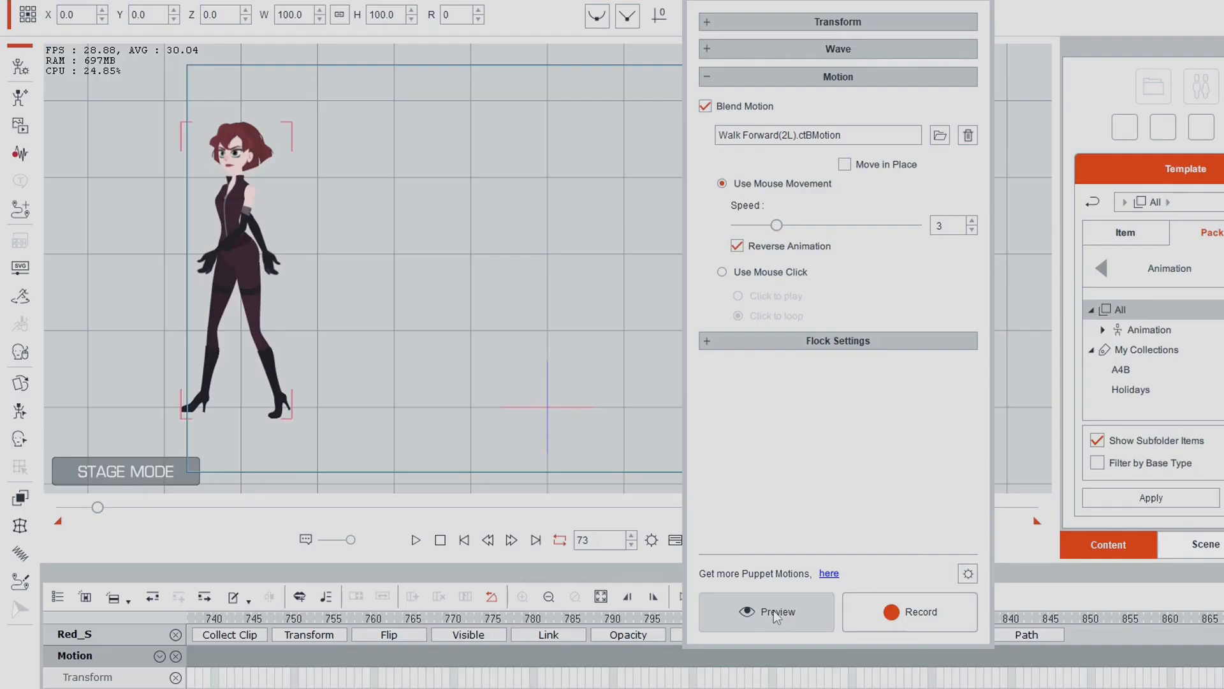
- Preview the blended walk again with Move in Place disabled
{"action": "left_click", "coordinate": [774, 610]}
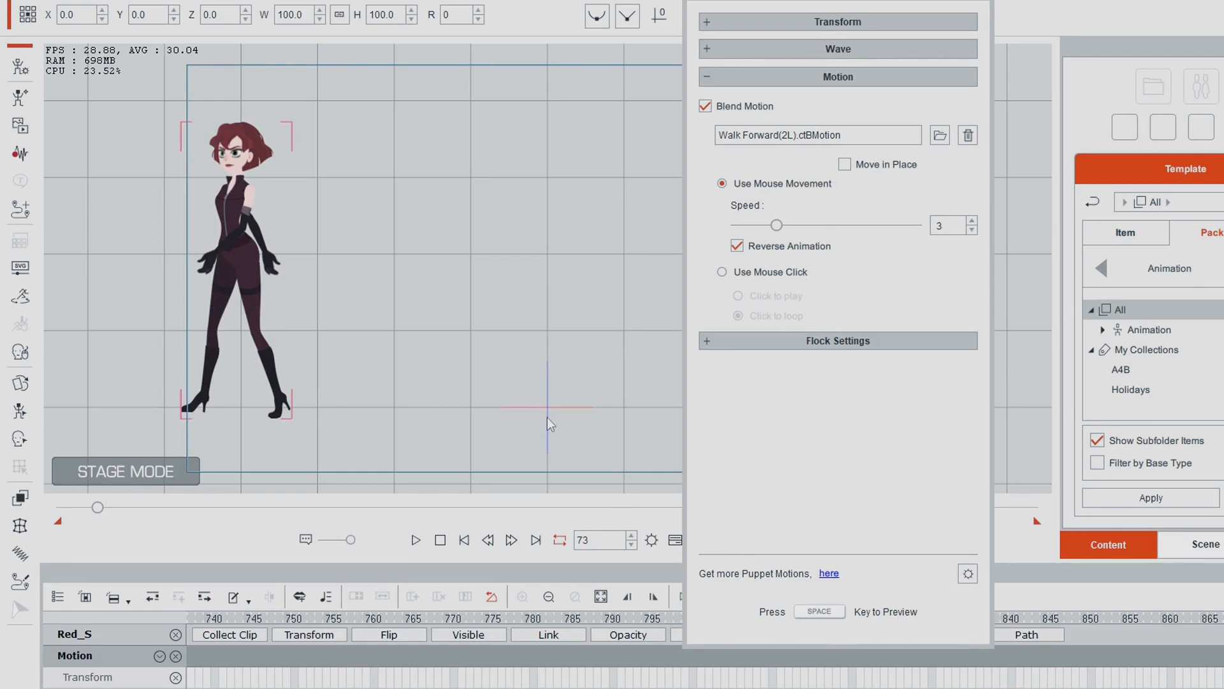
{"action": "key", "text": "space"}
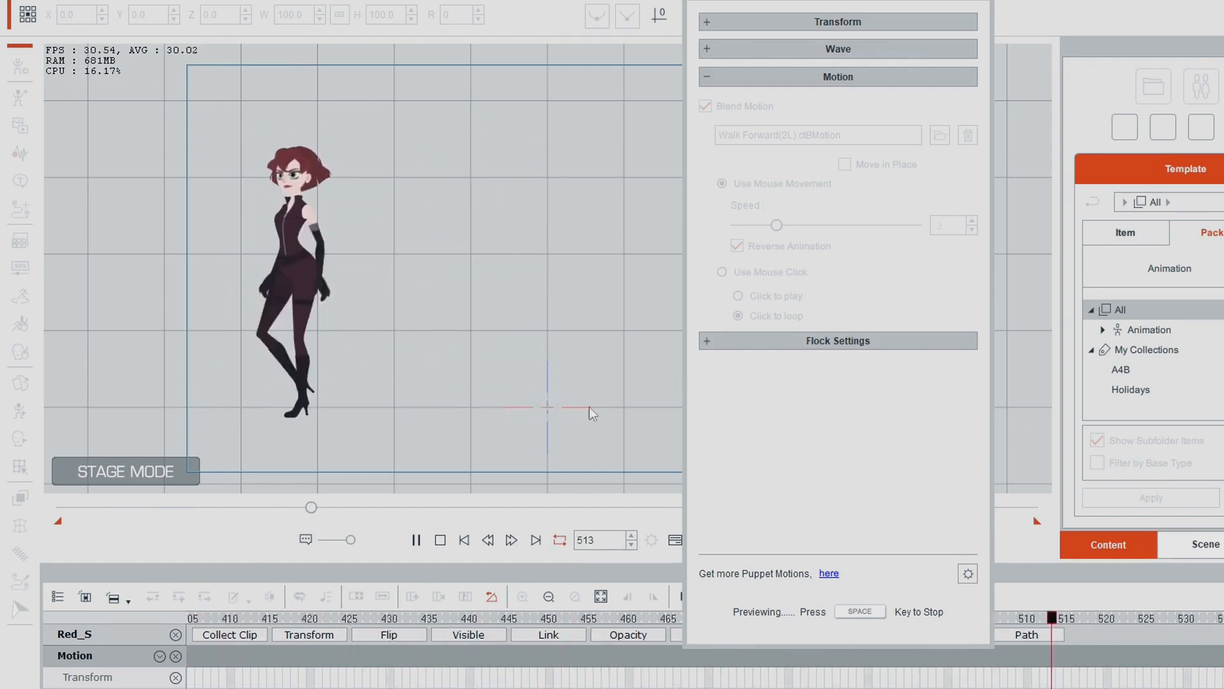
{"action": "key", "text": "space"}
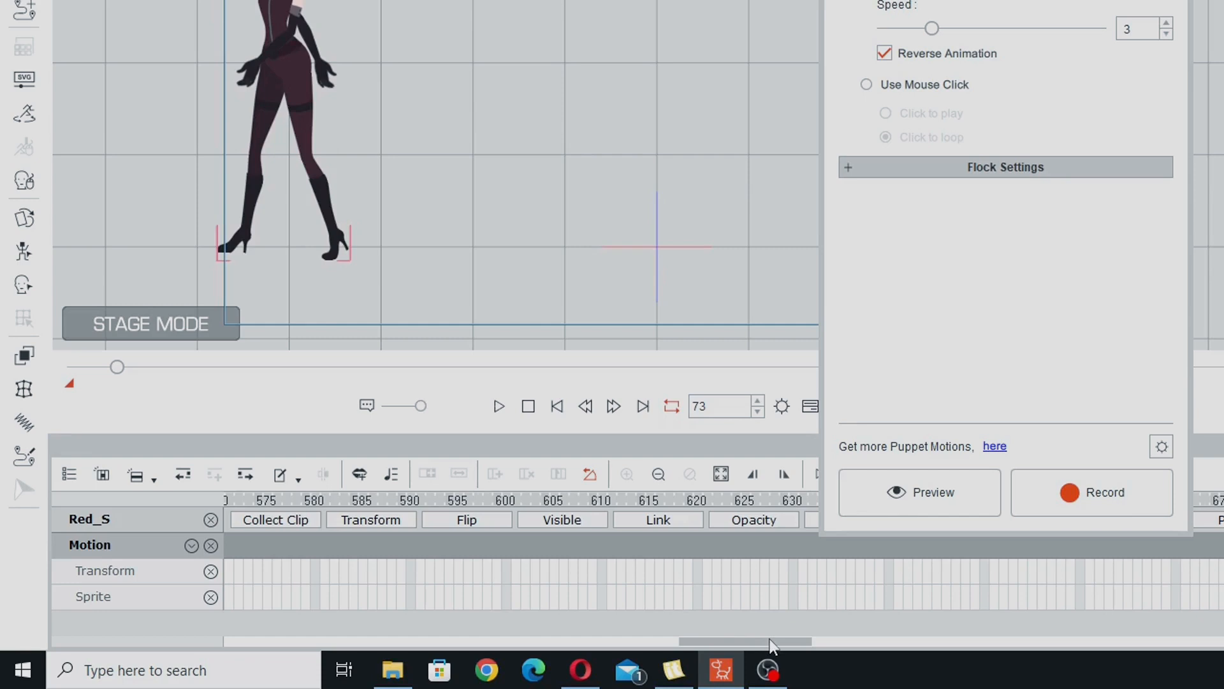
- Record the mouse-driven walk from frame 73 to about frame 276 and leave Motion Pilot
{"action": "left_click_drag", "start_coordinate": [771, 641], "coordinate": [346, 648]}
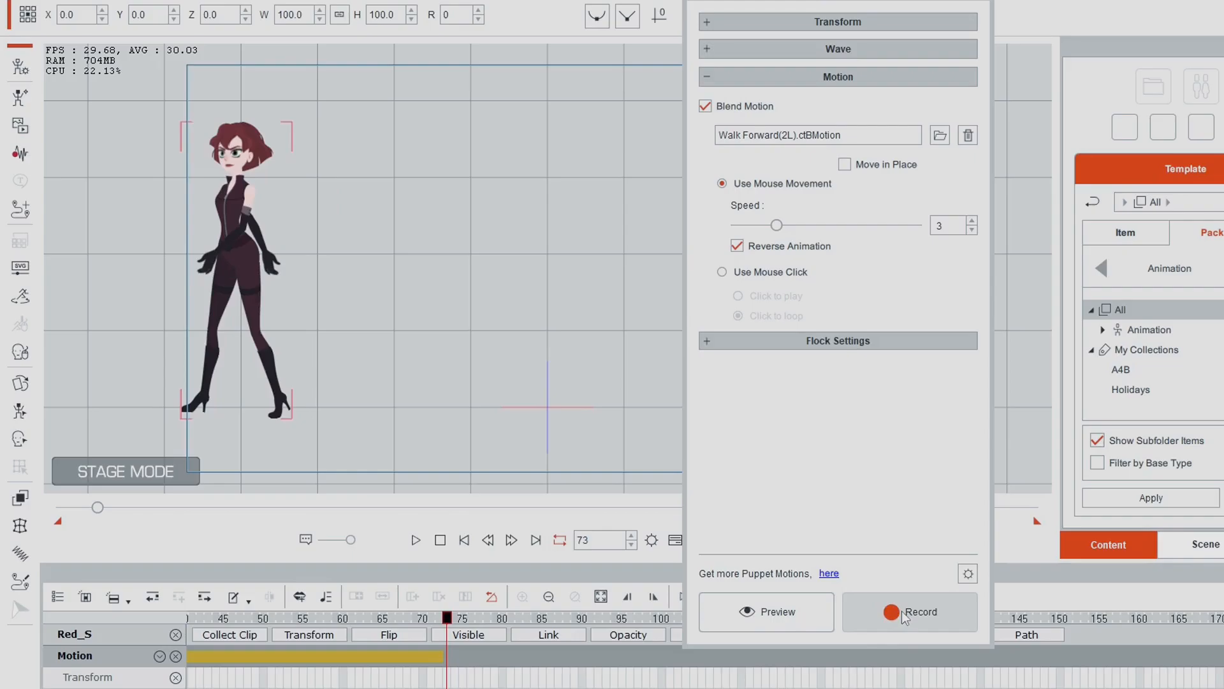
{"action": "left_click", "coordinate": [1086, 498]}
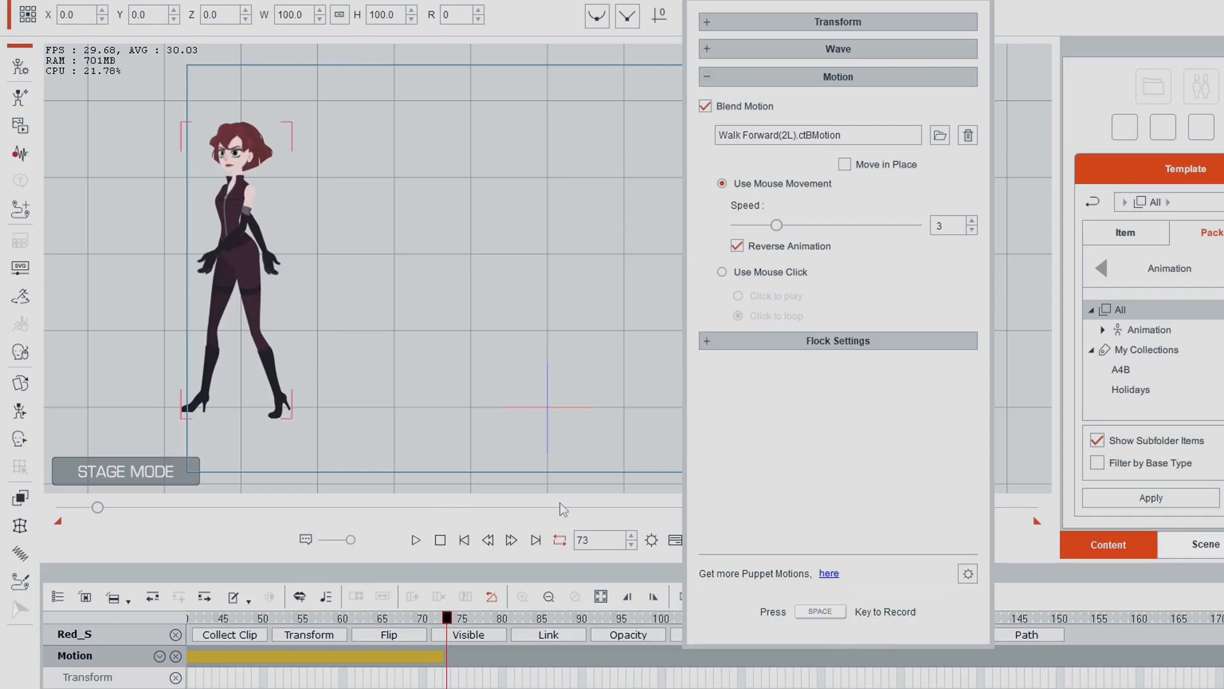
{"action": "key", "text": "space"}
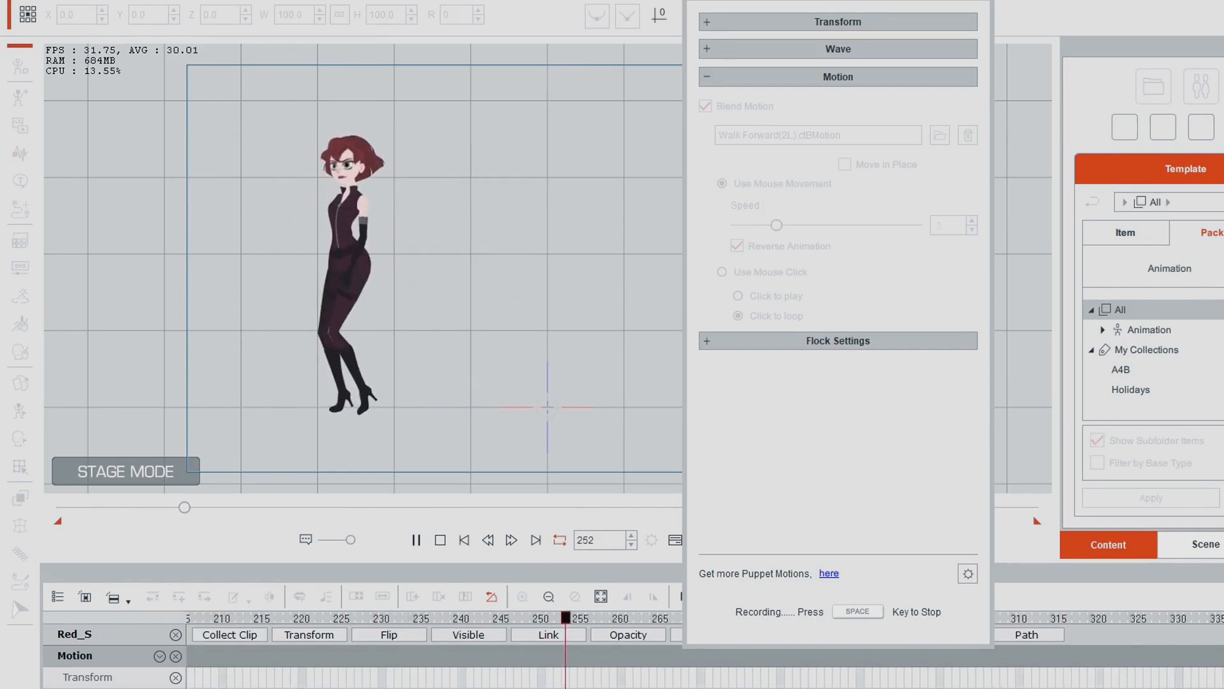
{"action": "key", "text": "space"}
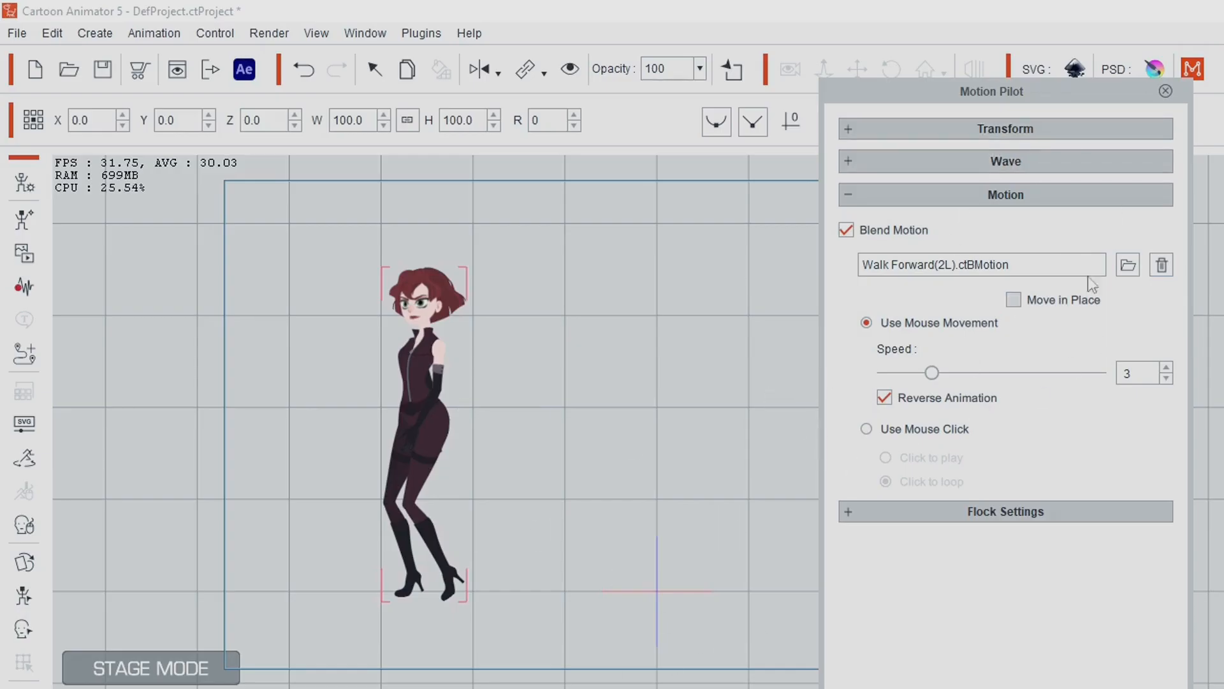
{"action": "left_click", "coordinate": [1166, 93]}
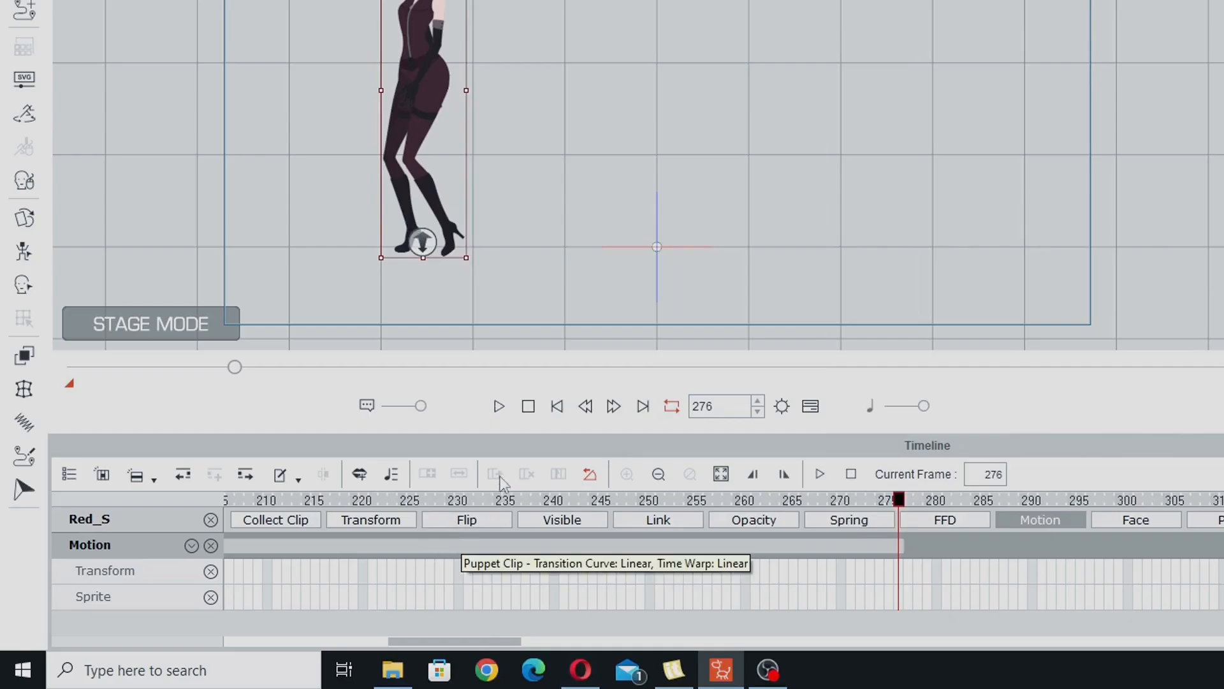
- Play back the recorded Puppet Clip from where it meets the Walk Forward(2L) clip
{"action": "left_click_drag", "start_coordinate": [479, 641], "coordinate": [347, 644]}
{"action": "left_click", "coordinate": [583, 500]}
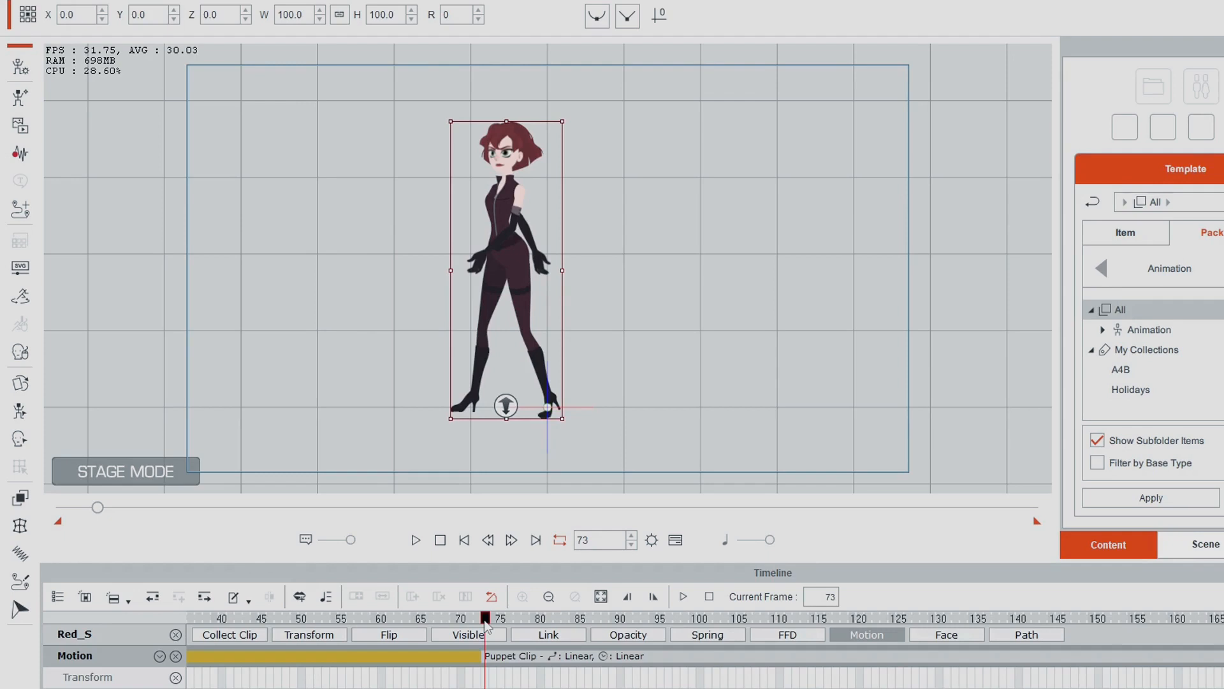
{"action": "left_click_drag", "start_coordinate": [484, 623], "coordinate": [668, 667]}
{"action": "key", "text": "space"}
- Break the recorded Puppet Clip at frame 96, where the character starts to move
{"action": "left_click_drag", "start_coordinate": [535, 603], "coordinate": [531, 602]}
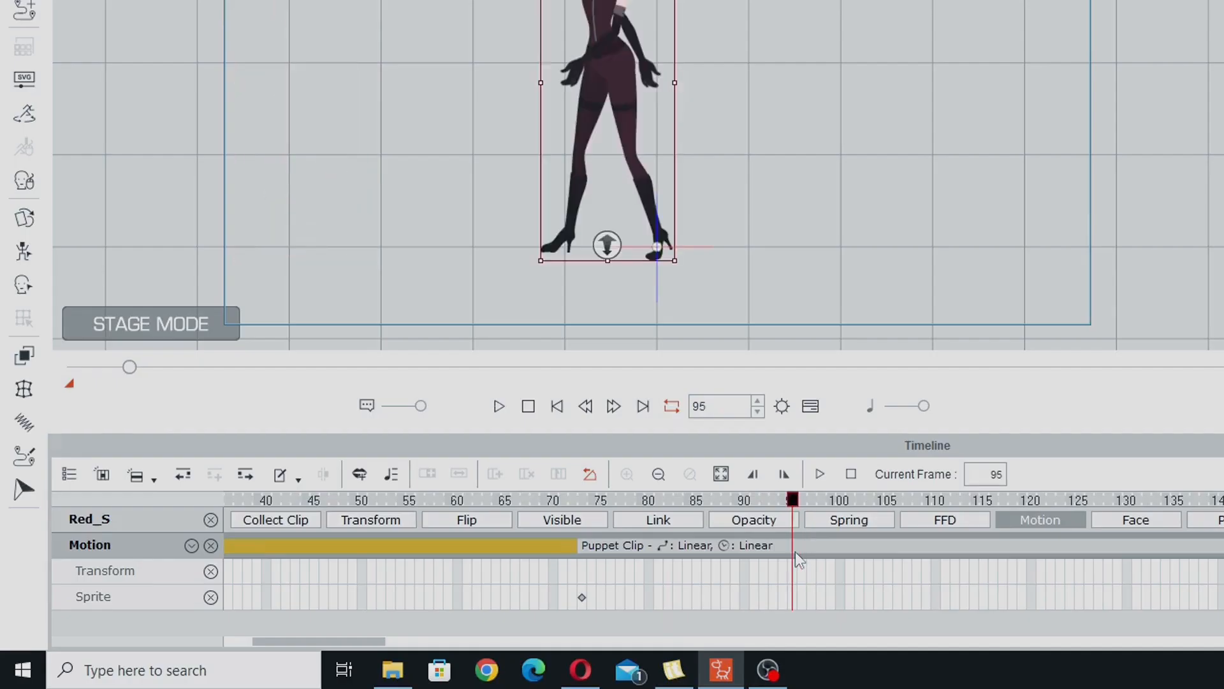
{"action": "left_click_drag", "start_coordinate": [794, 553], "coordinate": [797, 552]}
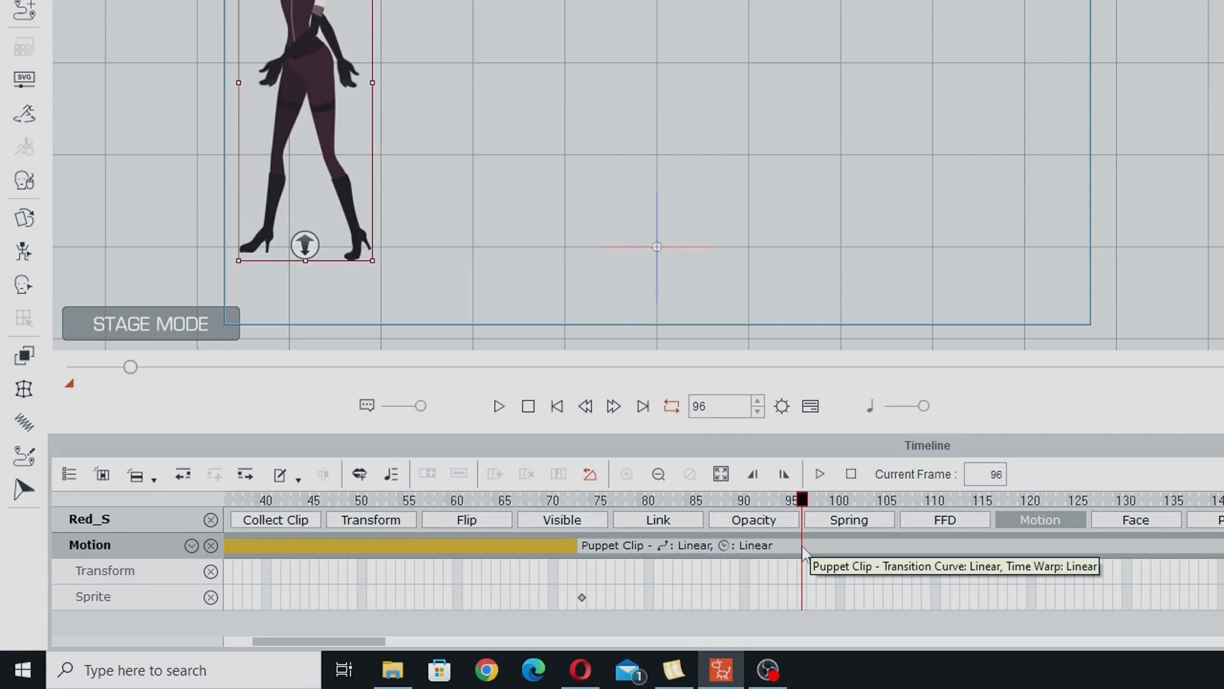
{"action": "right_click", "coordinate": [803, 552]}
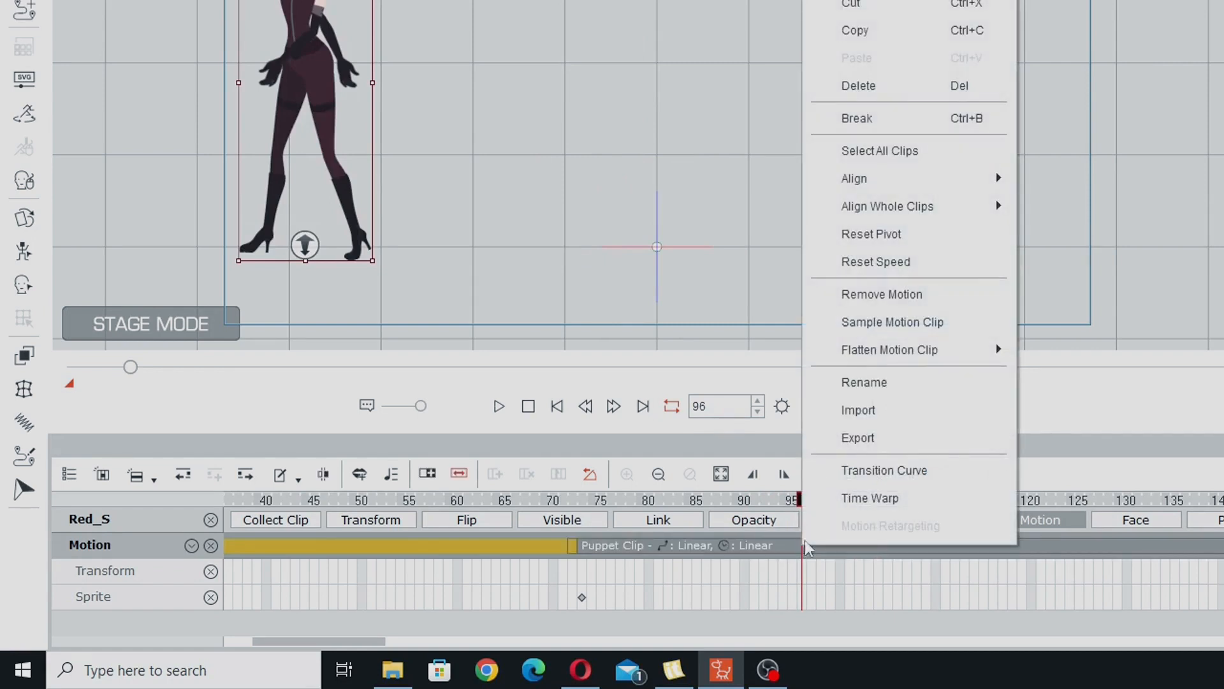
{"action": "left_click", "coordinate": [858, 118]}
- Delete the first Puppet Clip segment and move the remaining one up against the end of the Walk Forward(2L) clip
{"action": "left_click", "coordinate": [649, 545]}
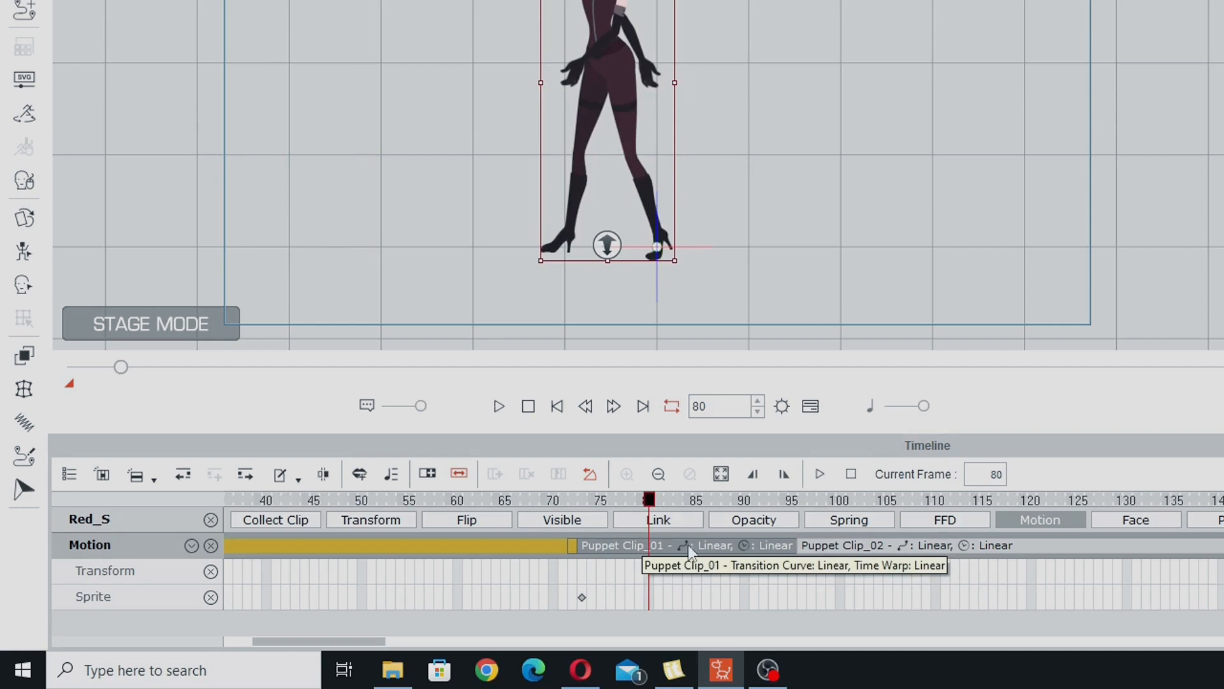
{"action": "key", "text": "Delete"}
{"action": "left_click", "coordinate": [862, 544]}
{"action": "left_click_drag", "start_coordinate": [862, 545], "coordinate": [648, 546]}
{"action": "left_click", "coordinate": [554, 500]}
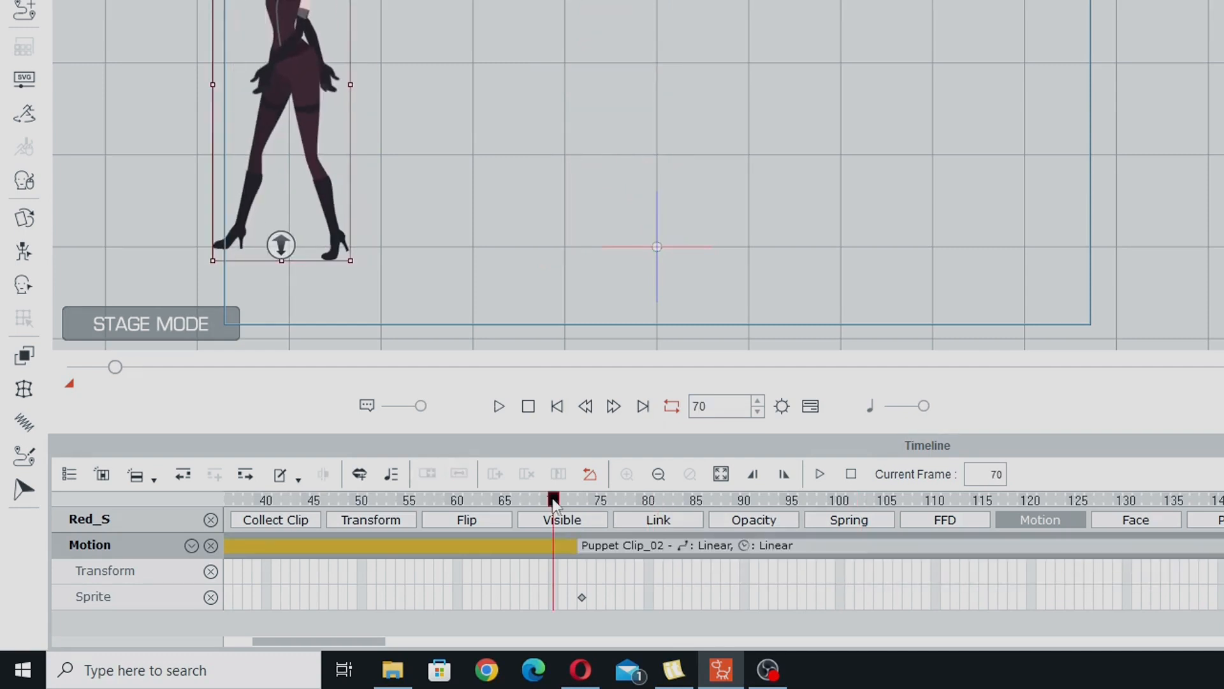
- Break the Puppet Clip at frame 150, where the backward walk ends in a matching pose, and delete the segment after it
{"action": "left_click_drag", "start_coordinate": [557, 502], "coordinate": [754, 525]}
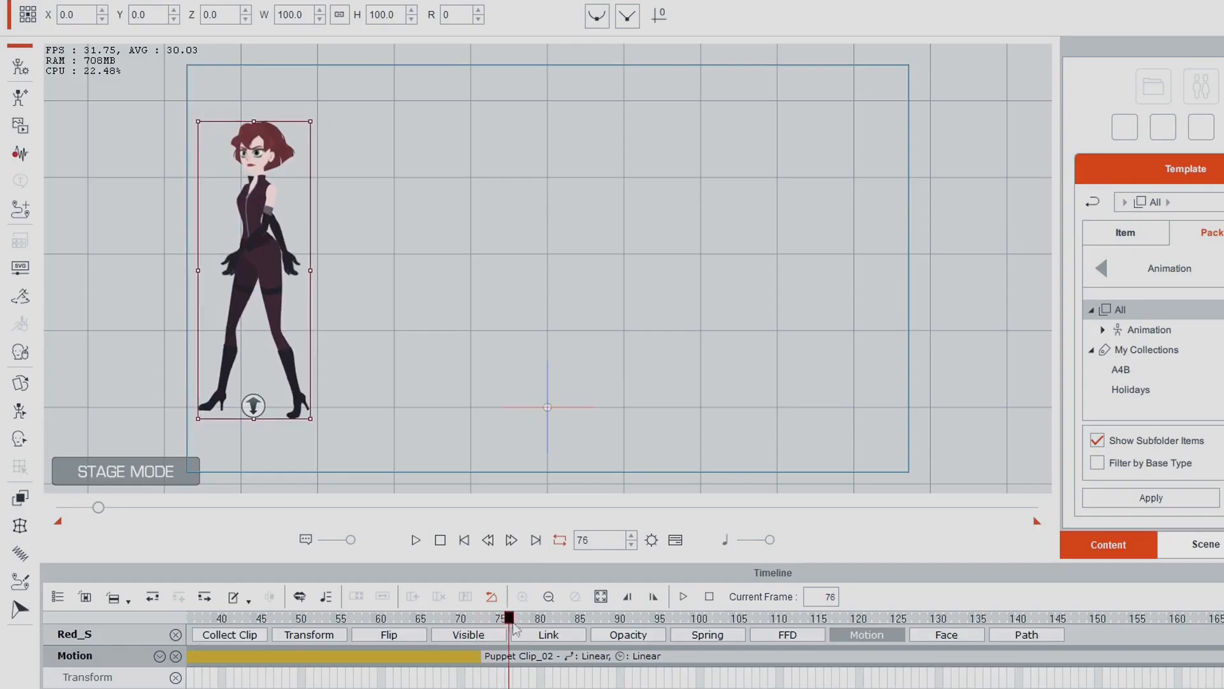
{"action": "left_click_drag", "start_coordinate": [629, 642], "coordinate": [1102, 688]}
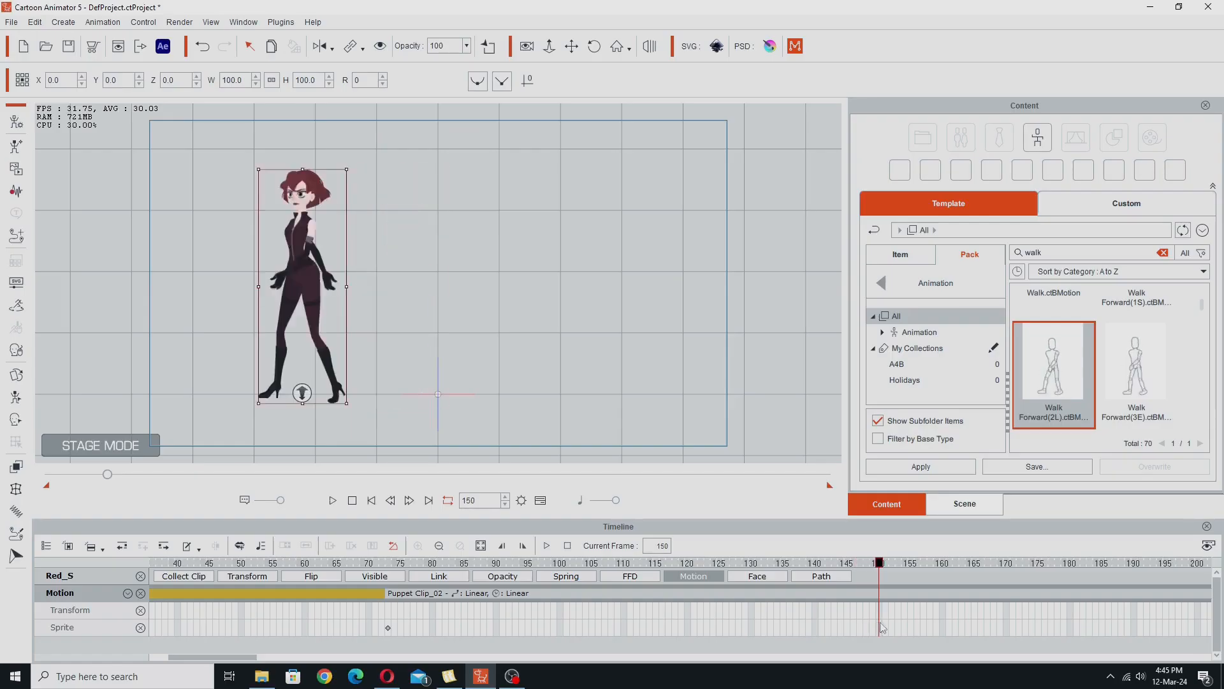
{"action": "left_click_drag", "start_coordinate": [882, 629], "coordinate": [884, 629]}
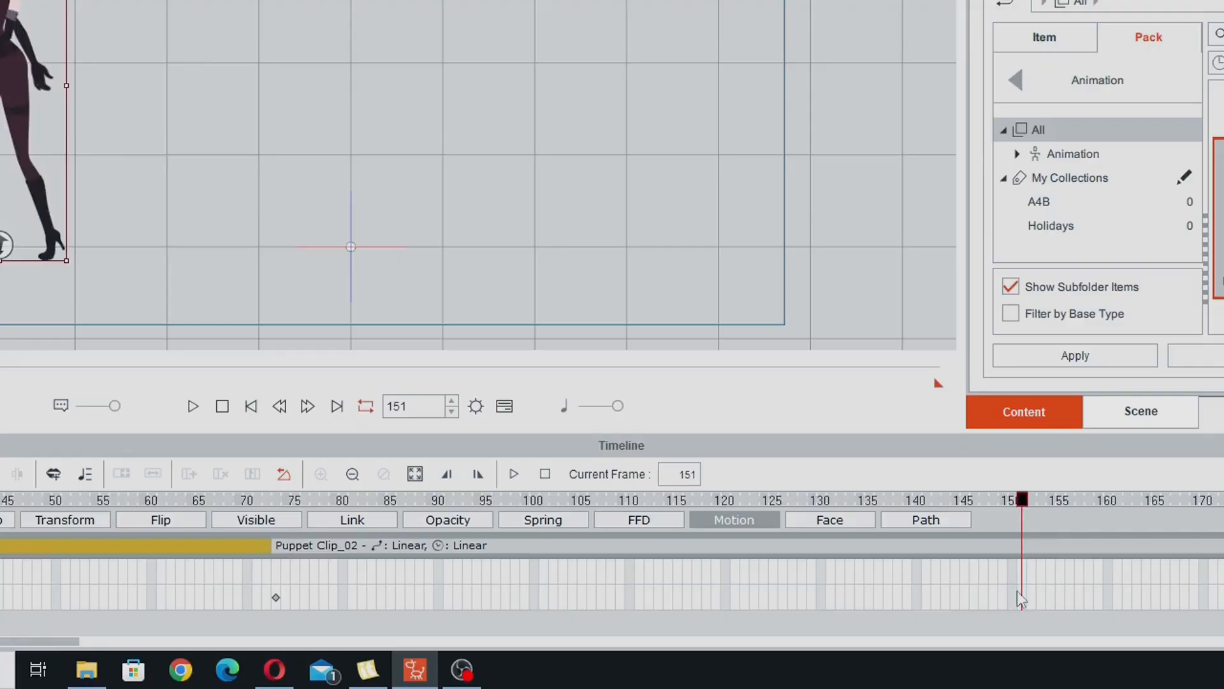
{"action": "left_click_drag", "start_coordinate": [1020, 600], "coordinate": [1010, 632]}
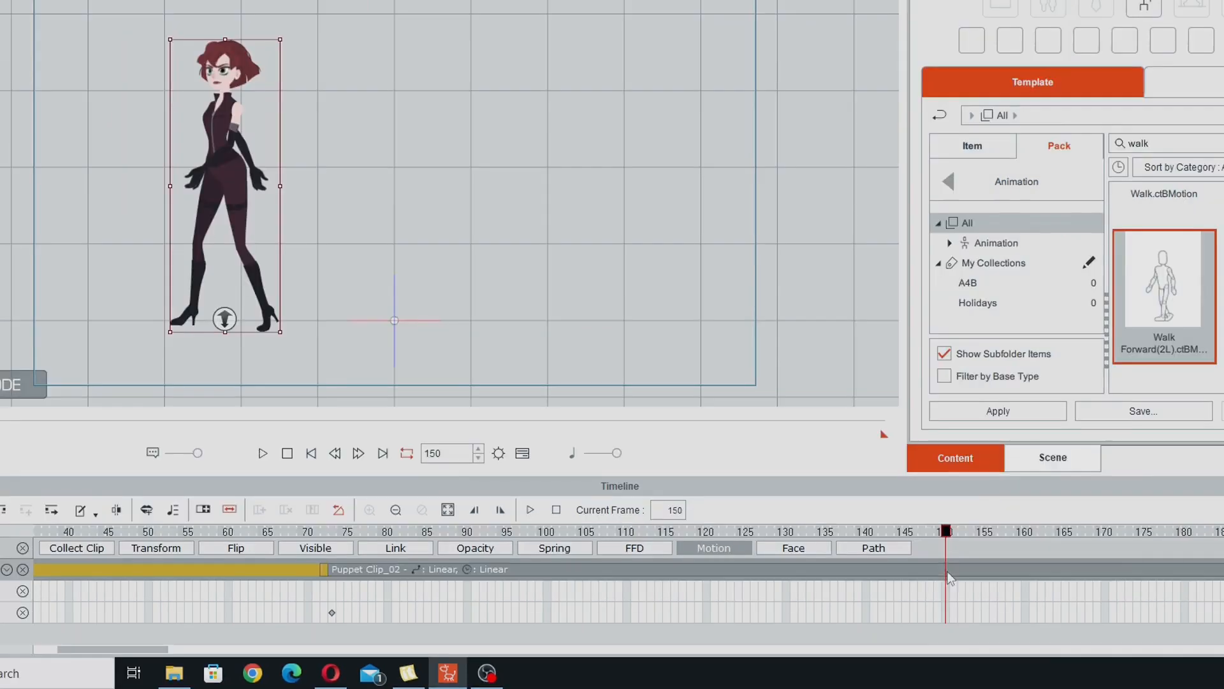
{"action": "right_click", "coordinate": [1014, 546]}
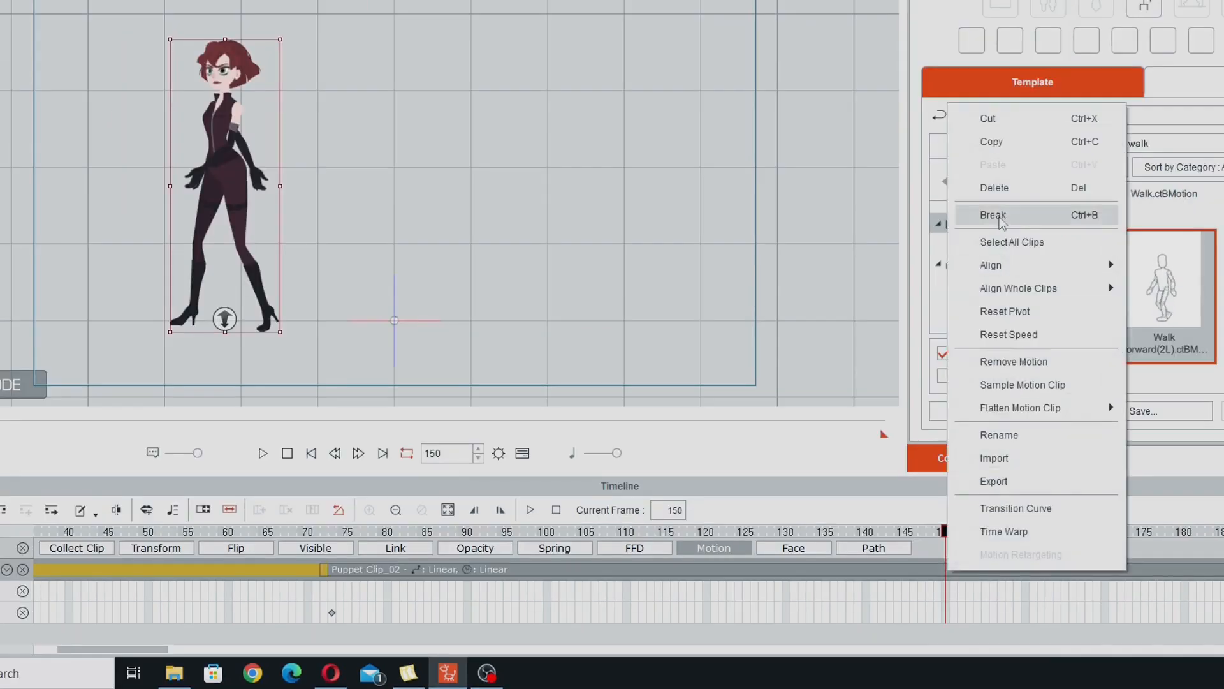
{"action": "left_click", "coordinate": [995, 215]}
{"action": "left_click", "coordinate": [1021, 571]}
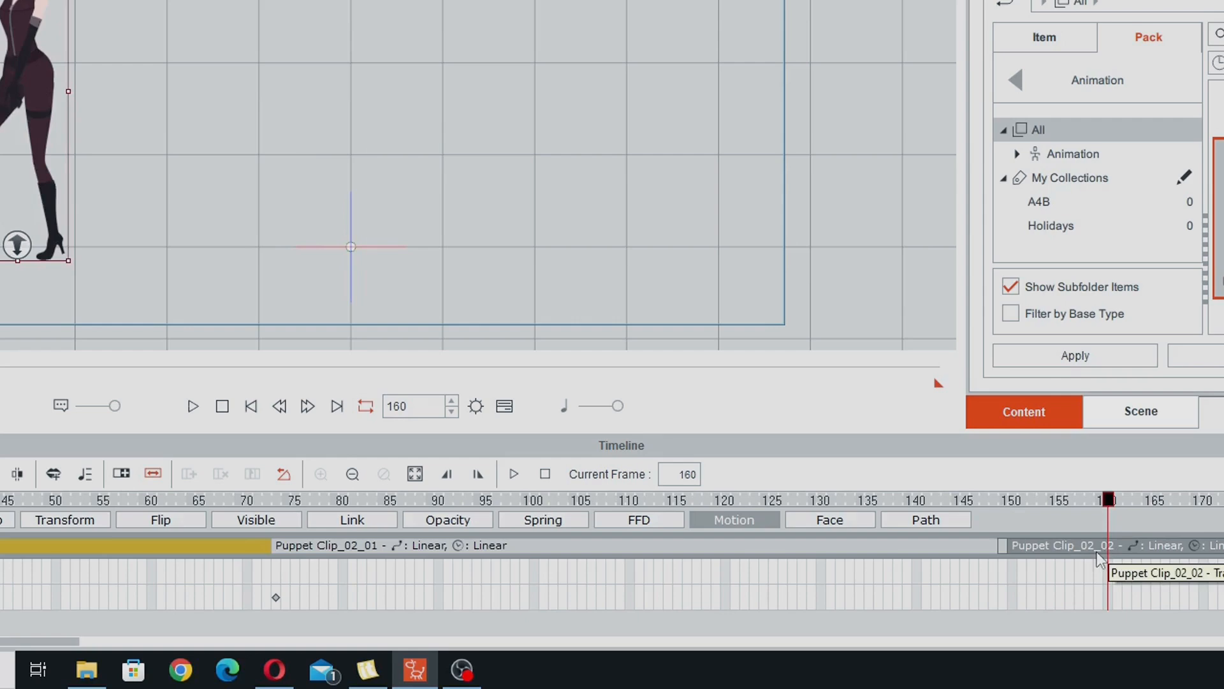
{"action": "key", "text": "Delete"}
- Set the playback range's end marker to the end of the trimmed Puppet Clip, at about frame 151
{"action": "left_click_drag", "start_coordinate": [1013, 507], "coordinate": [591, 530]}
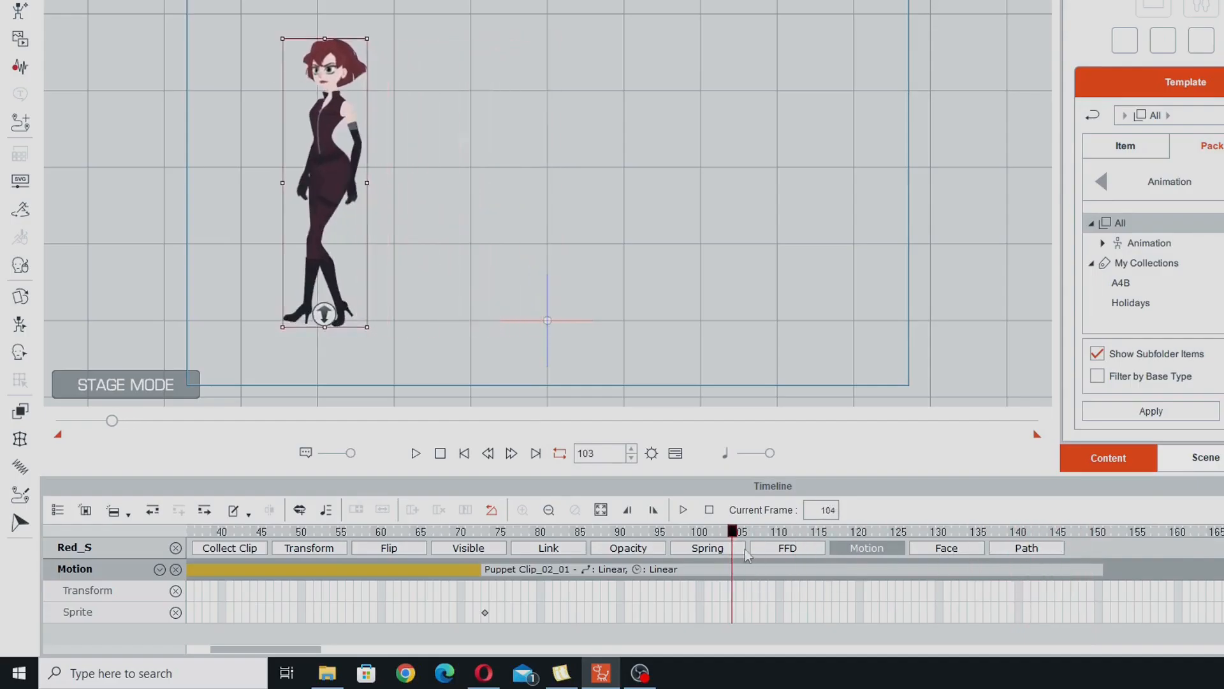
{"action": "left_click_drag", "start_coordinate": [748, 555], "coordinate": [988, 530]}
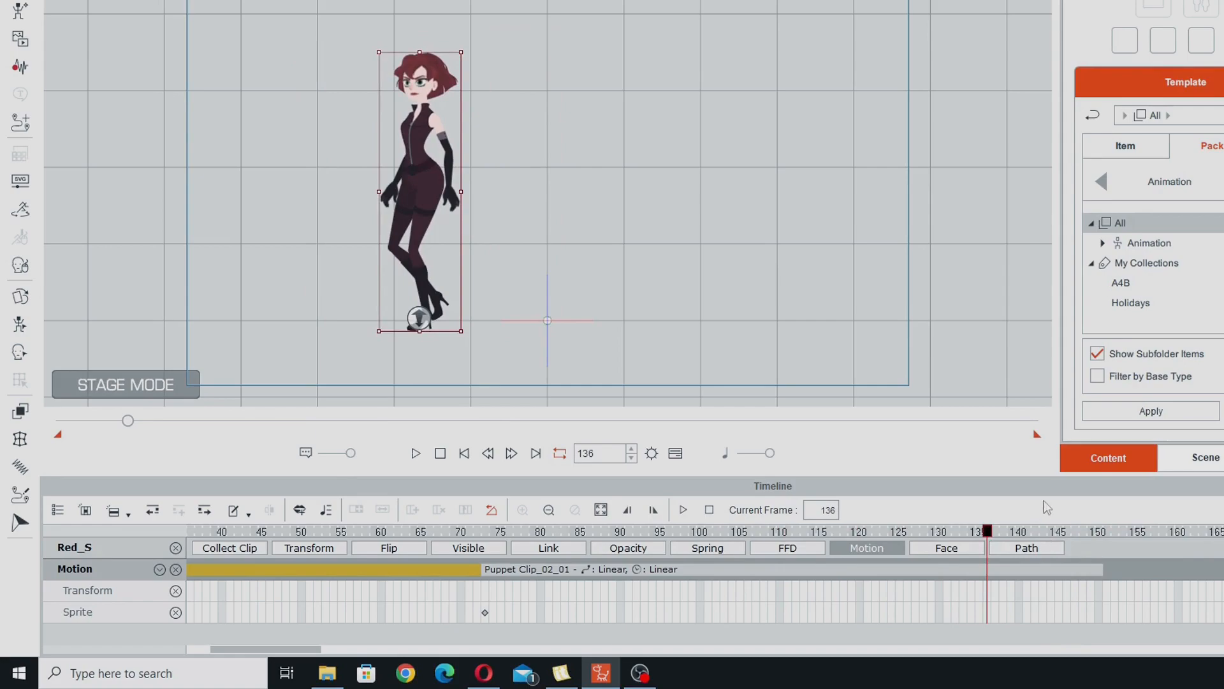
{"action": "left_click_drag", "start_coordinate": [1041, 438], "coordinate": [499, 432]}
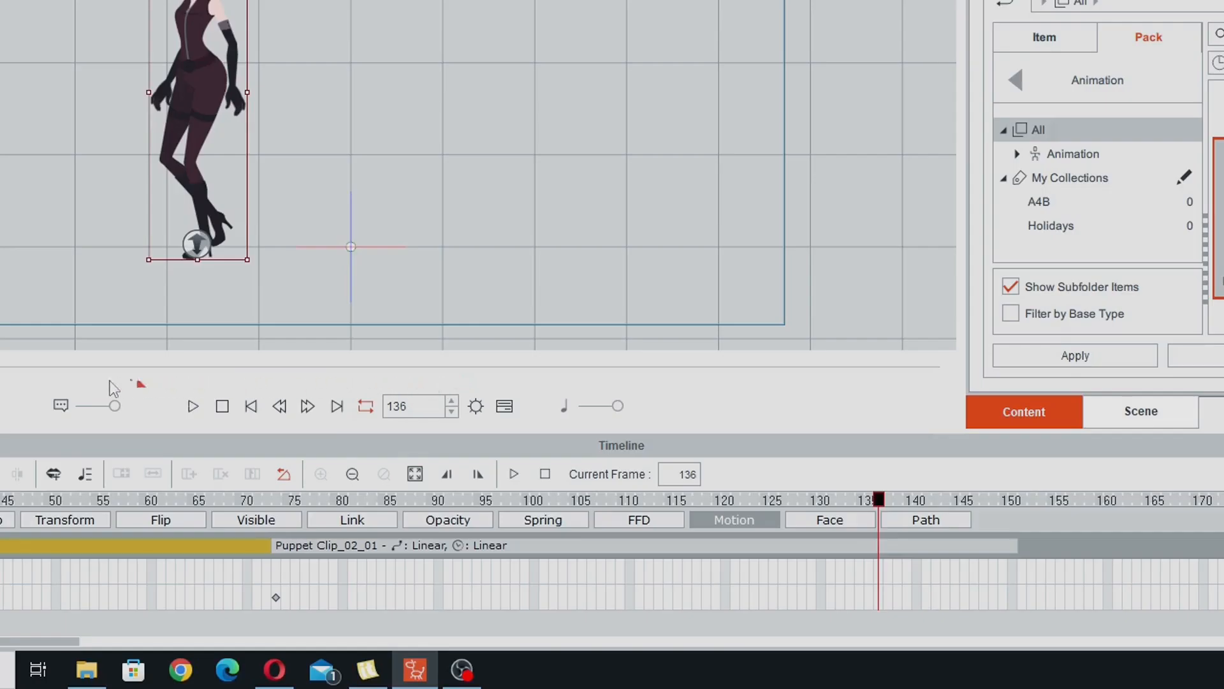
{"action": "left_click_drag", "start_coordinate": [113, 387], "coordinate": [22, 384]}
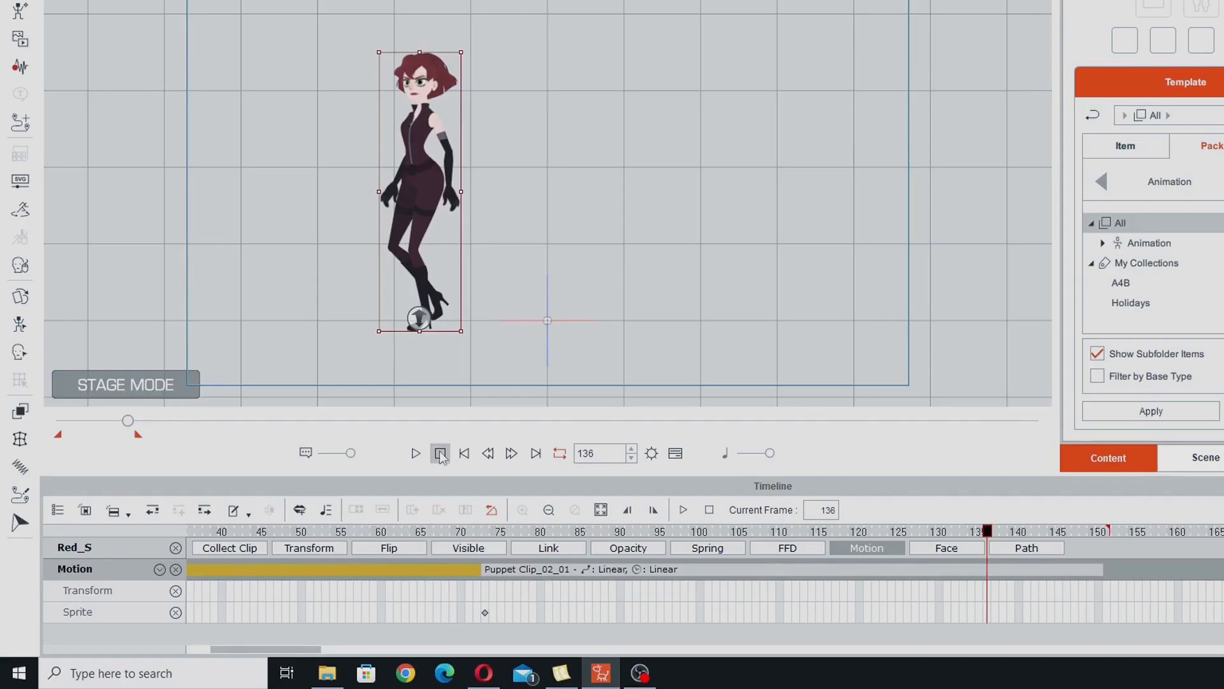
- Play the joined walk clips from the first frame to check the transition
{"action": "left_click", "coordinate": [616, 361]}
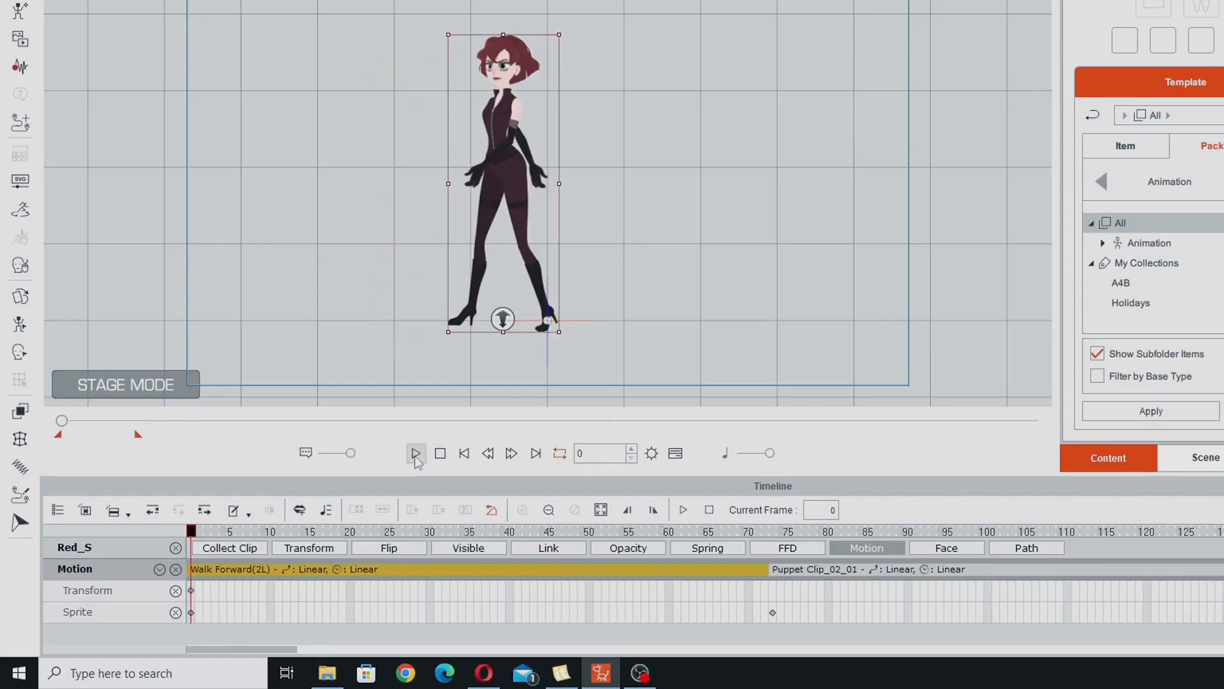
{"action": "left_click", "coordinate": [415, 454]}
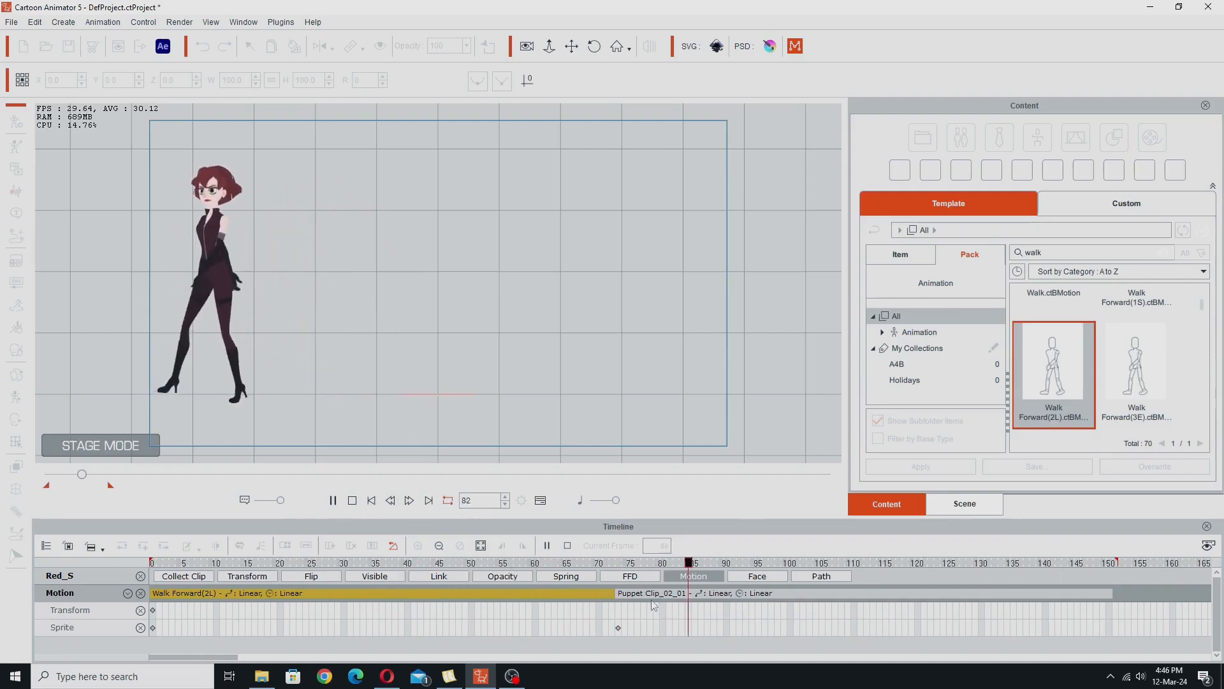
{"action": "left_click", "coordinate": [352, 500]}
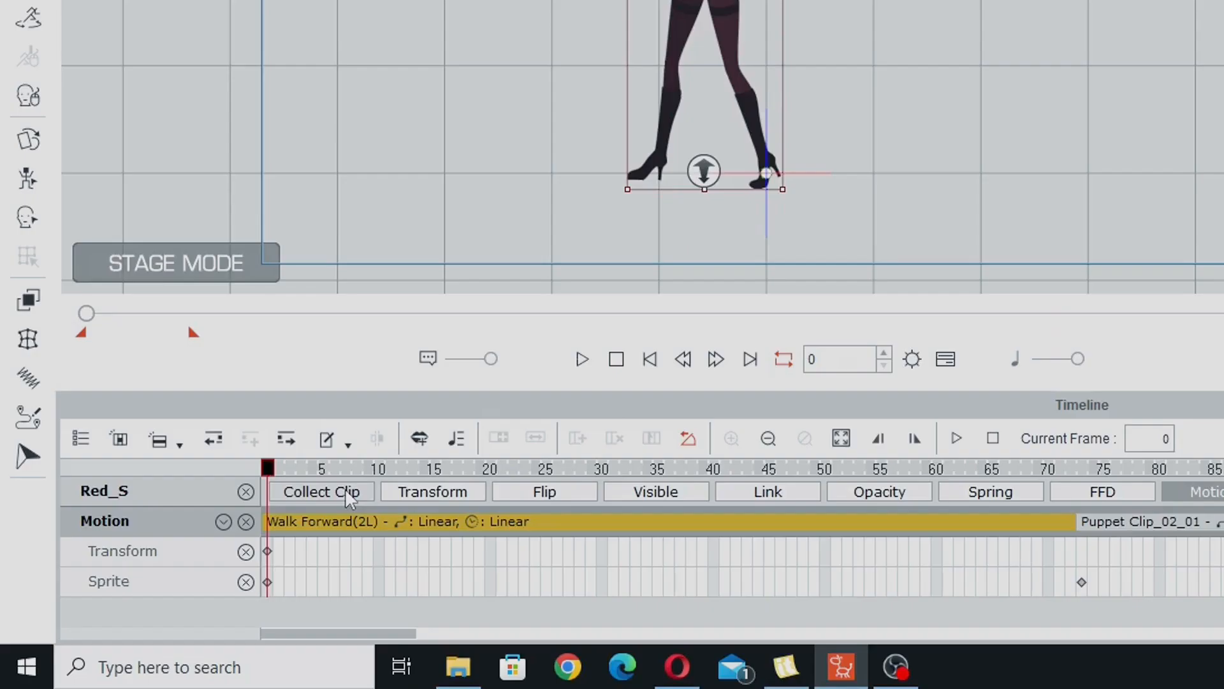
- Show the Collect Clip track and select its range over the Puppet Clip, from frame 73 to frame 150
{"action": "left_click", "coordinate": [346, 492]}
{"action": "left_click", "coordinate": [1081, 470]}
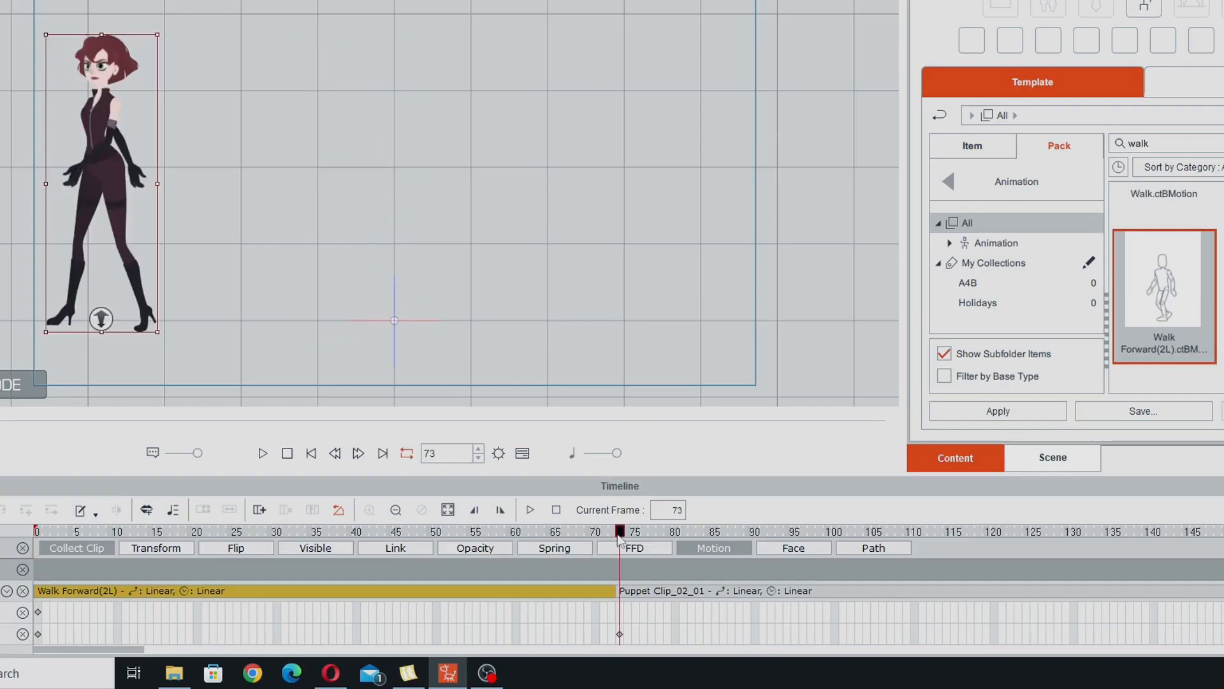
{"action": "left_click_drag", "start_coordinate": [623, 569], "coordinate": [1212, 577]}
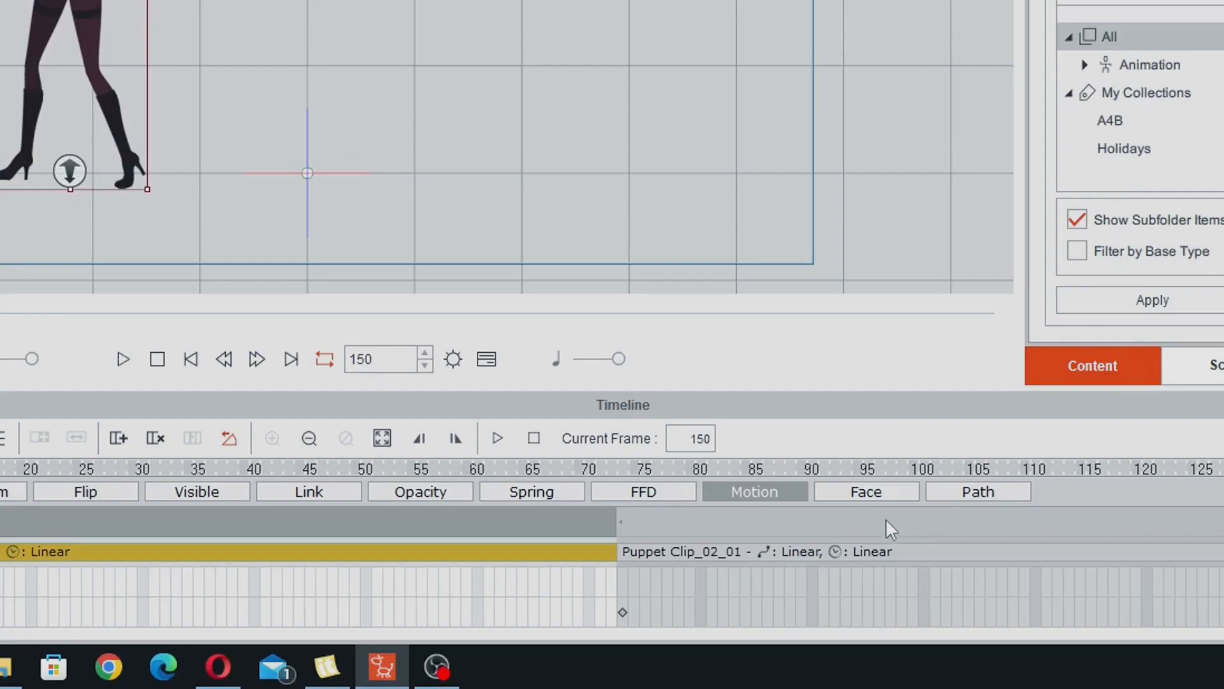
- Add the collected range to the character's Action Menu as Walk Backwards (2L)
{"action": "left_click", "coordinate": [887, 520]}
{"action": "right_click", "coordinate": [886, 521]}
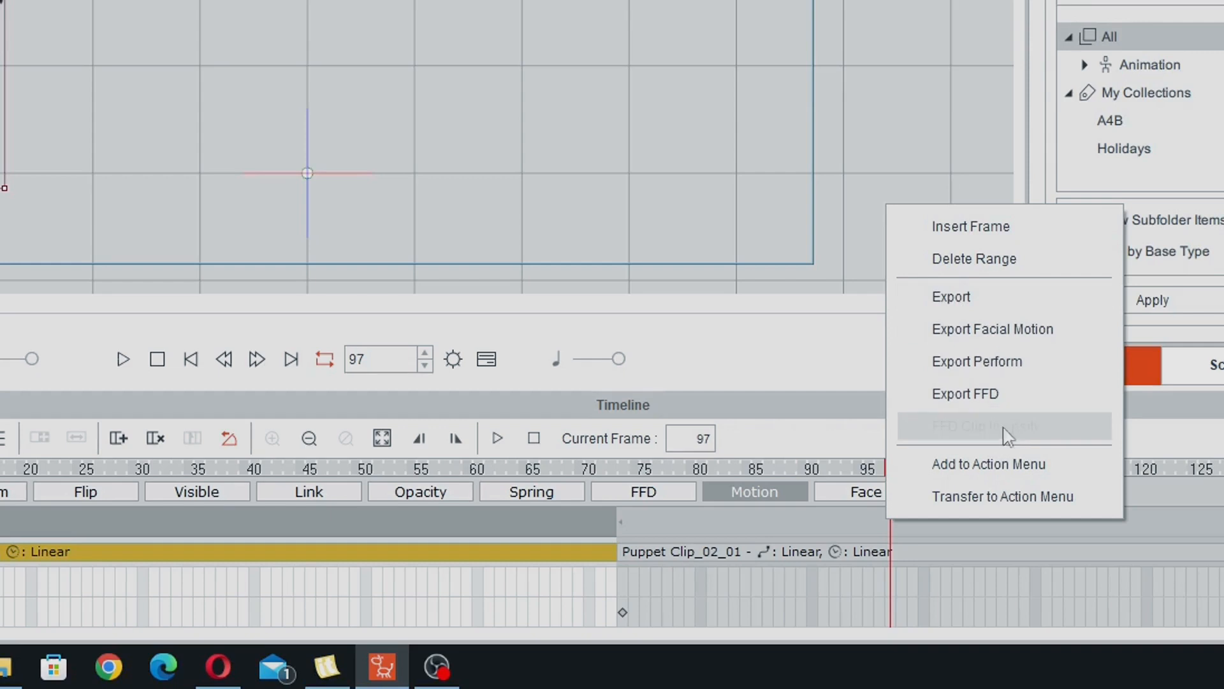
{"action": "left_click", "coordinate": [1011, 465]}
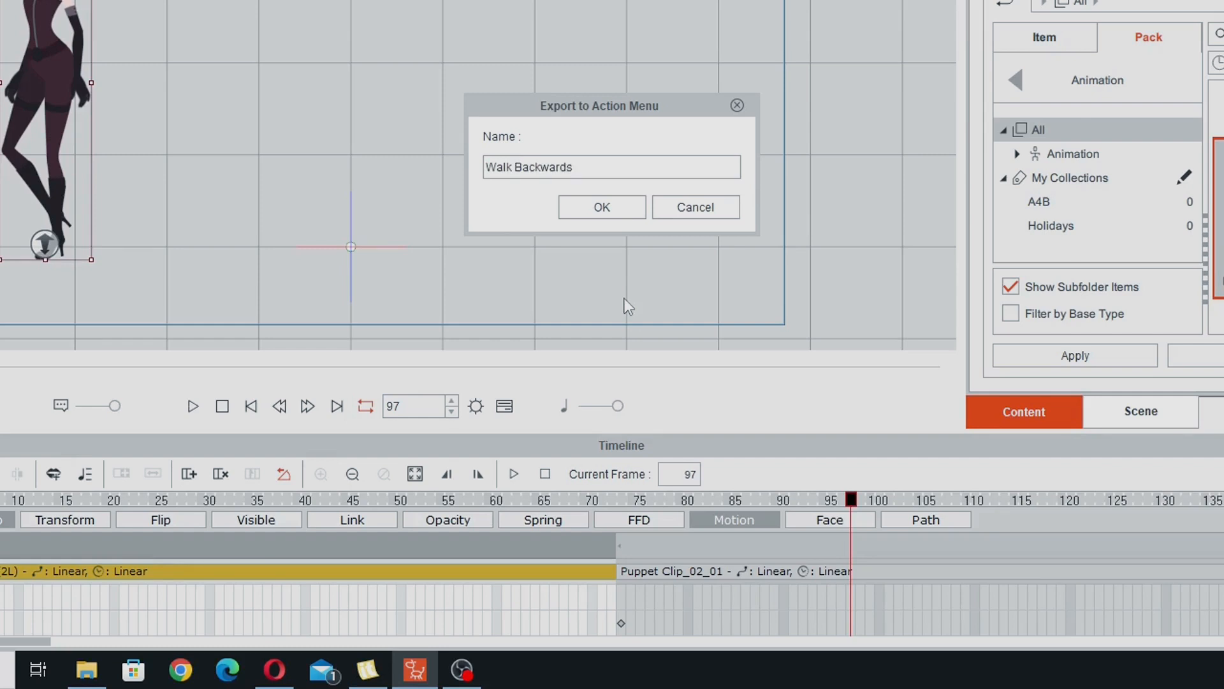
{"action": "type", "text": "Walk Backwards (2L)"}
{"action": "left_click", "coordinate": [602, 208]}
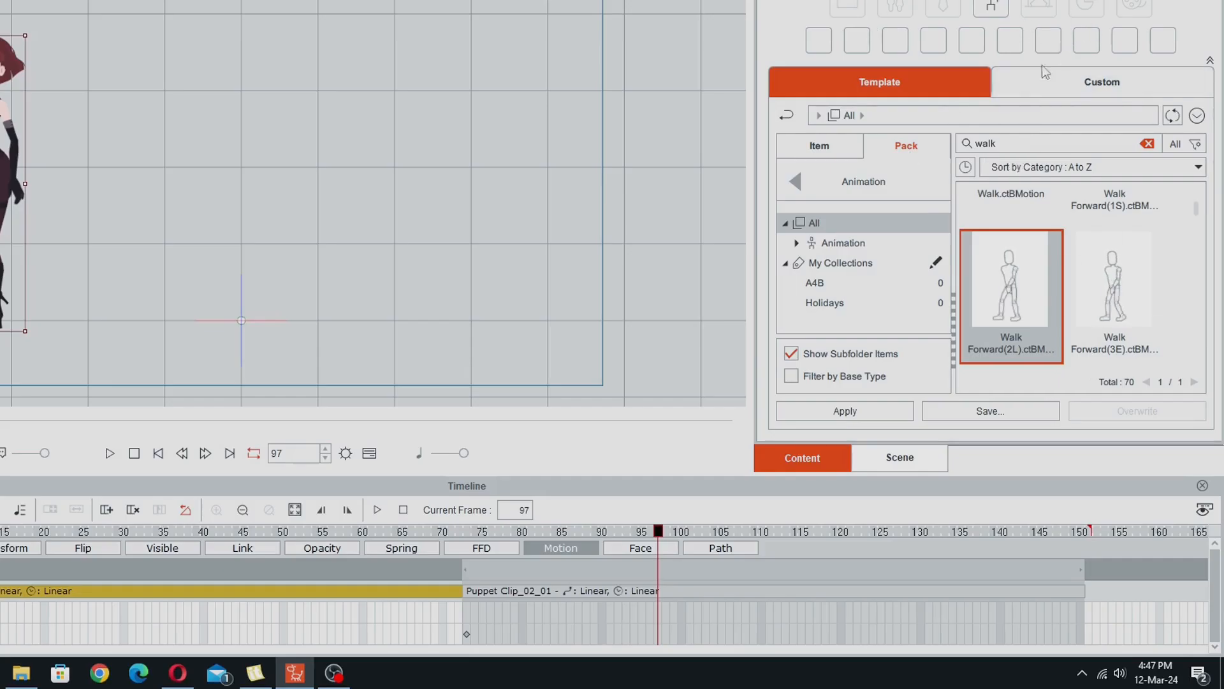
- Open the custom library's Demo Motions folder under 2D Motion and clear the walk search
{"action": "left_click", "coordinate": [446, 617]}
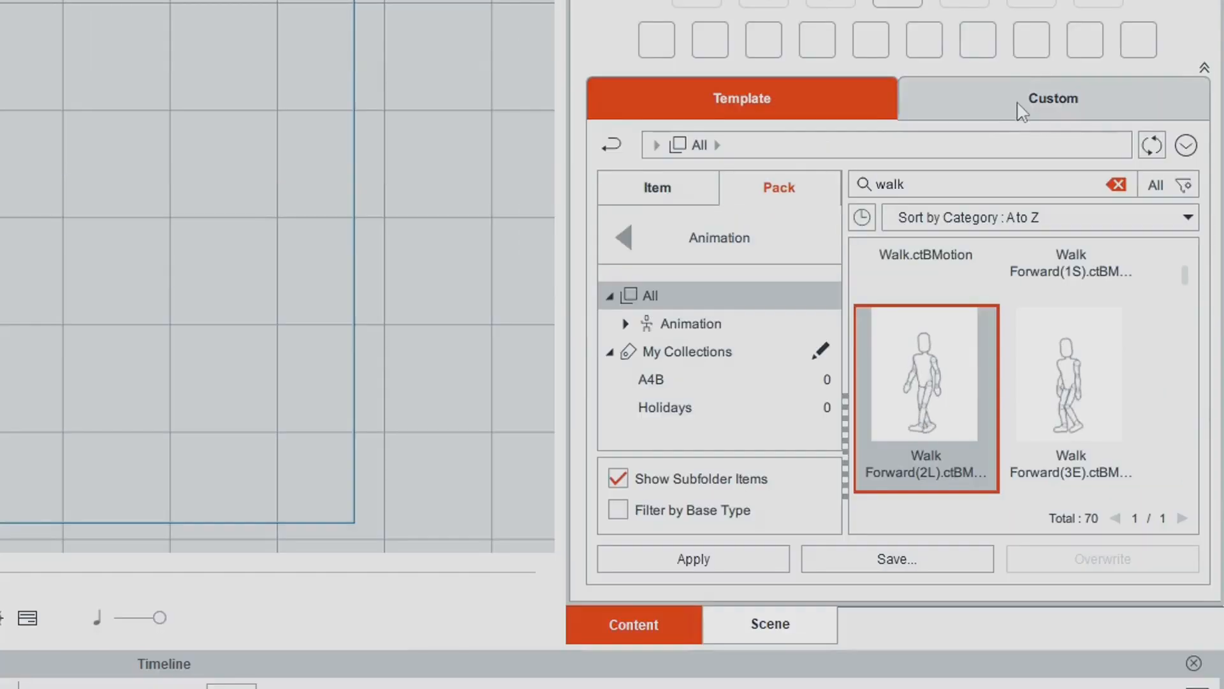
{"action": "left_click", "coordinate": [1023, 112]}
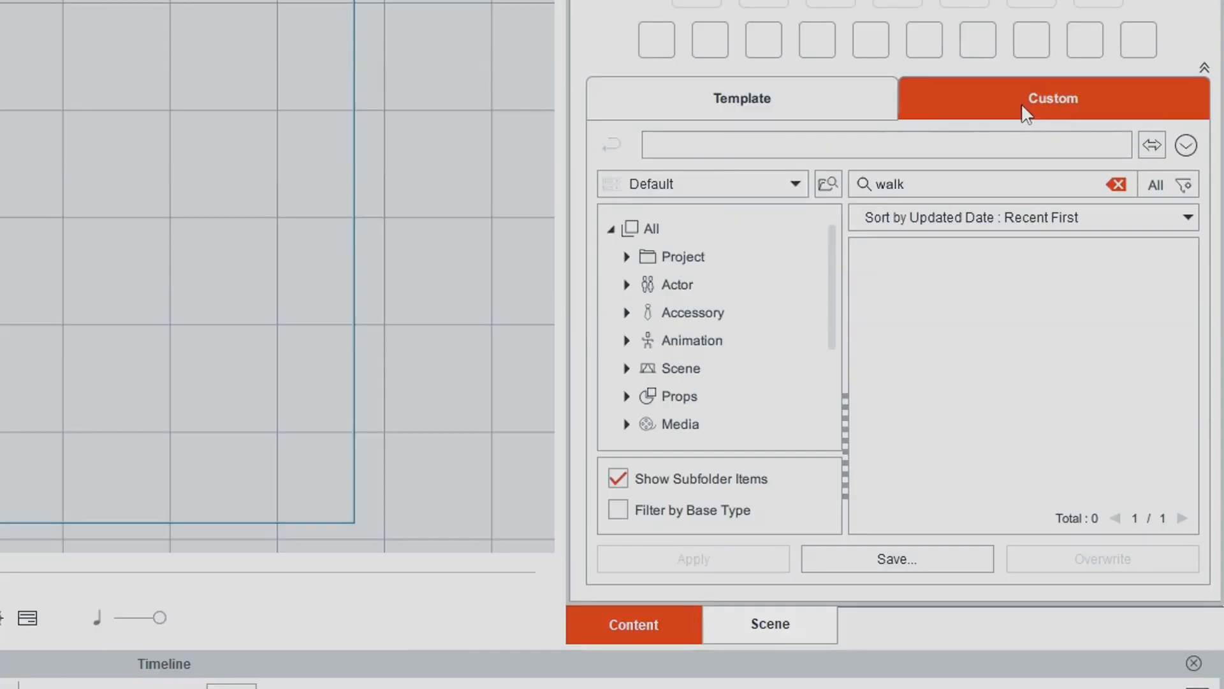
{"action": "left_click", "coordinate": [670, 344]}
{"action": "left_click", "coordinate": [727, 370]}
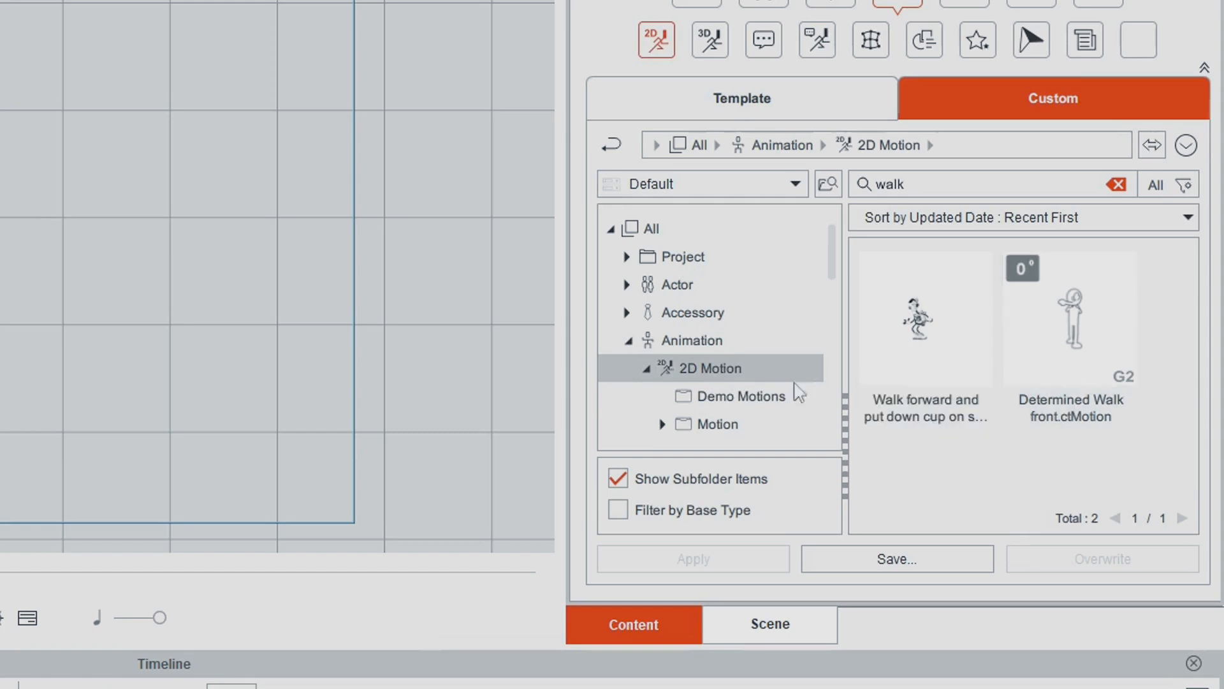
{"action": "left_click", "coordinate": [727, 394]}
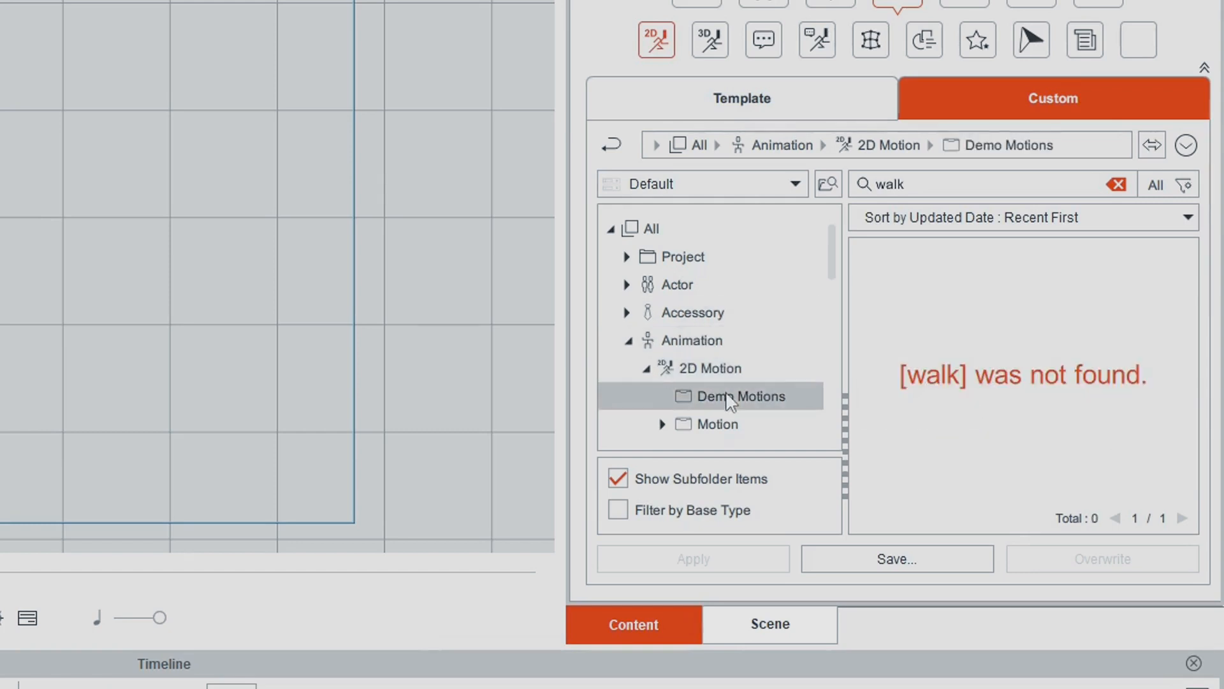
{"action": "left_click", "coordinate": [1120, 186]}
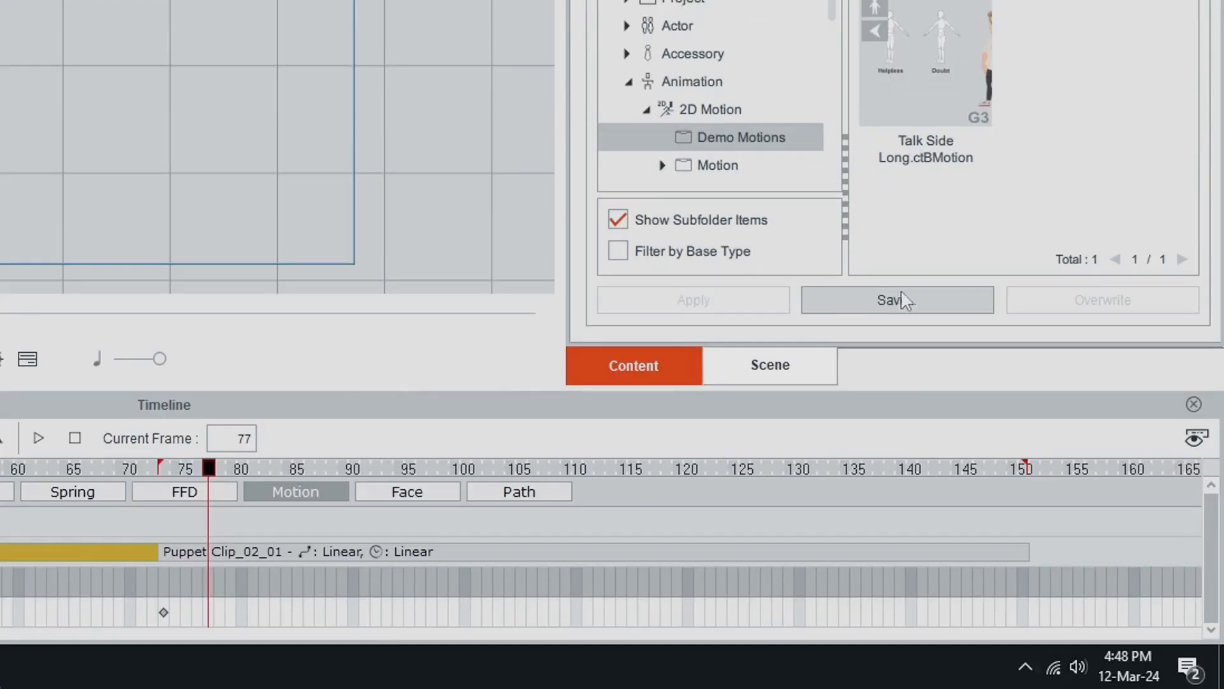
- Save the motion to Demo Motions as Walk Backward (2L) and capture a thumbnail for it from the stage
{"action": "left_click", "coordinate": [906, 301]}
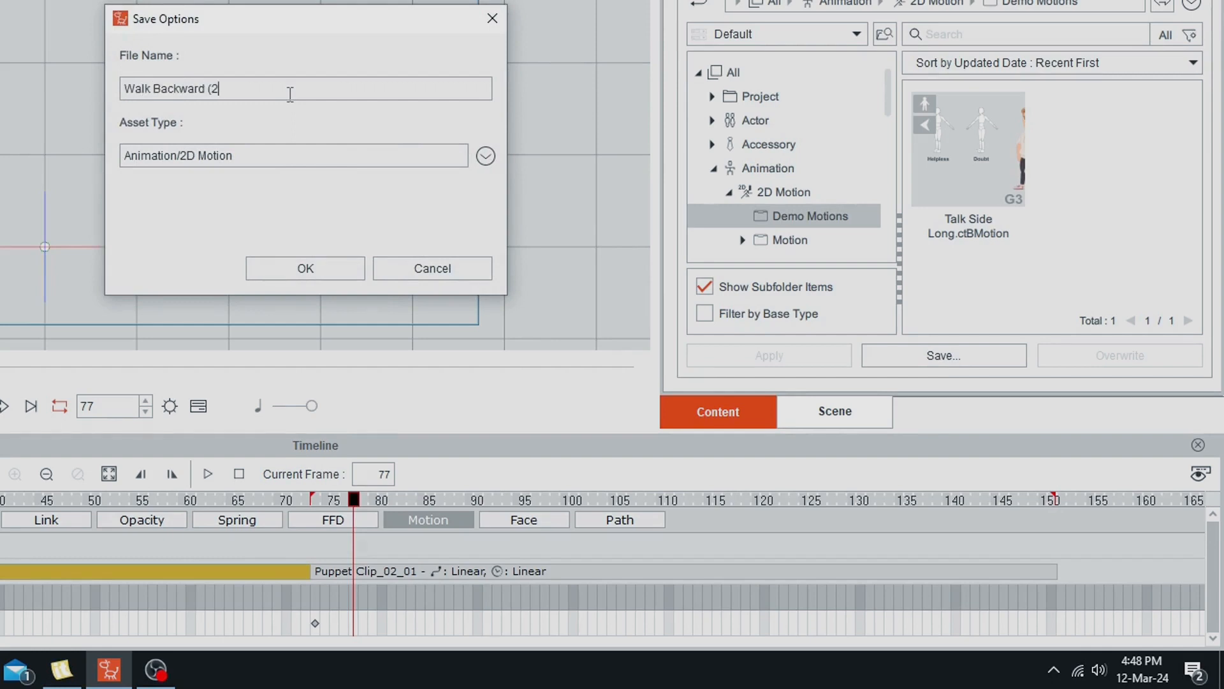
{"action": "left_click", "coordinate": [251, 273]}
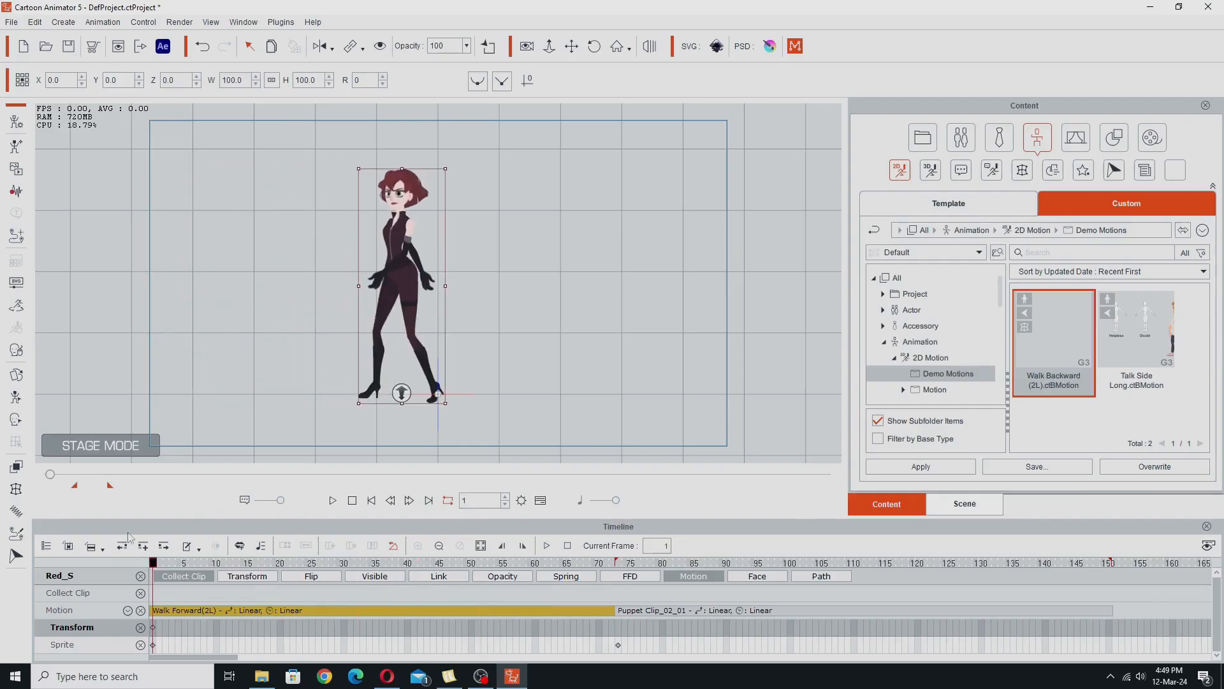
{"action": "right_click", "coordinate": [979, 153]}
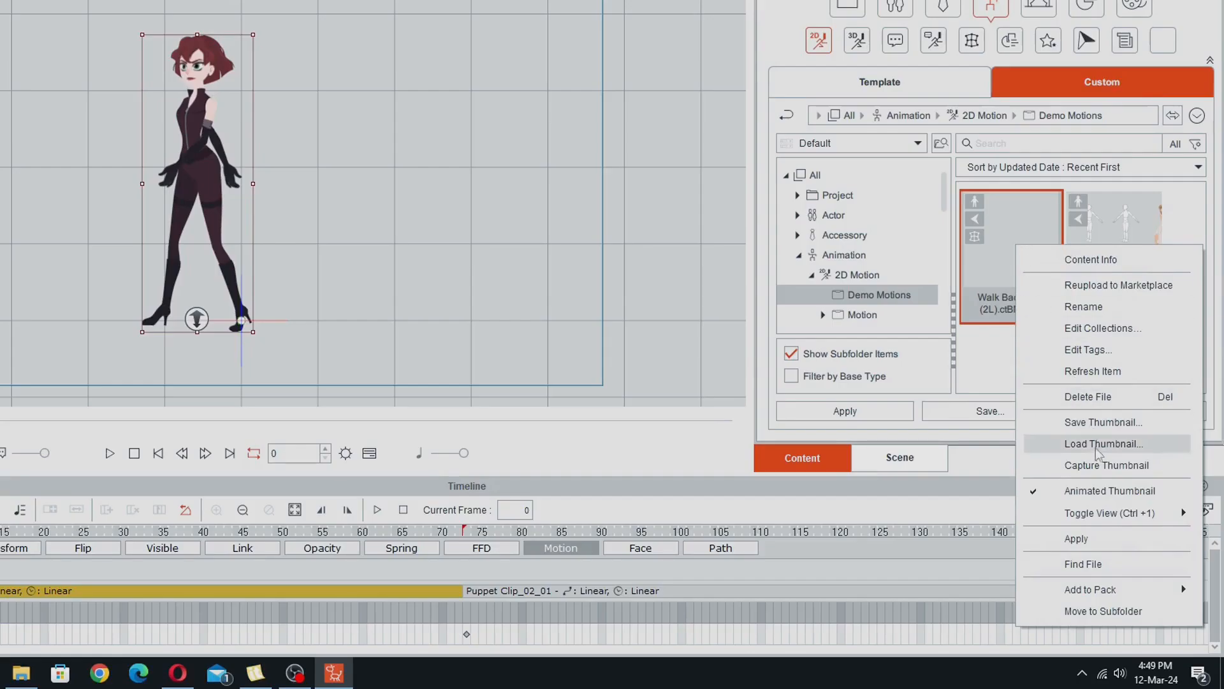
{"action": "left_click", "coordinate": [1100, 468]}
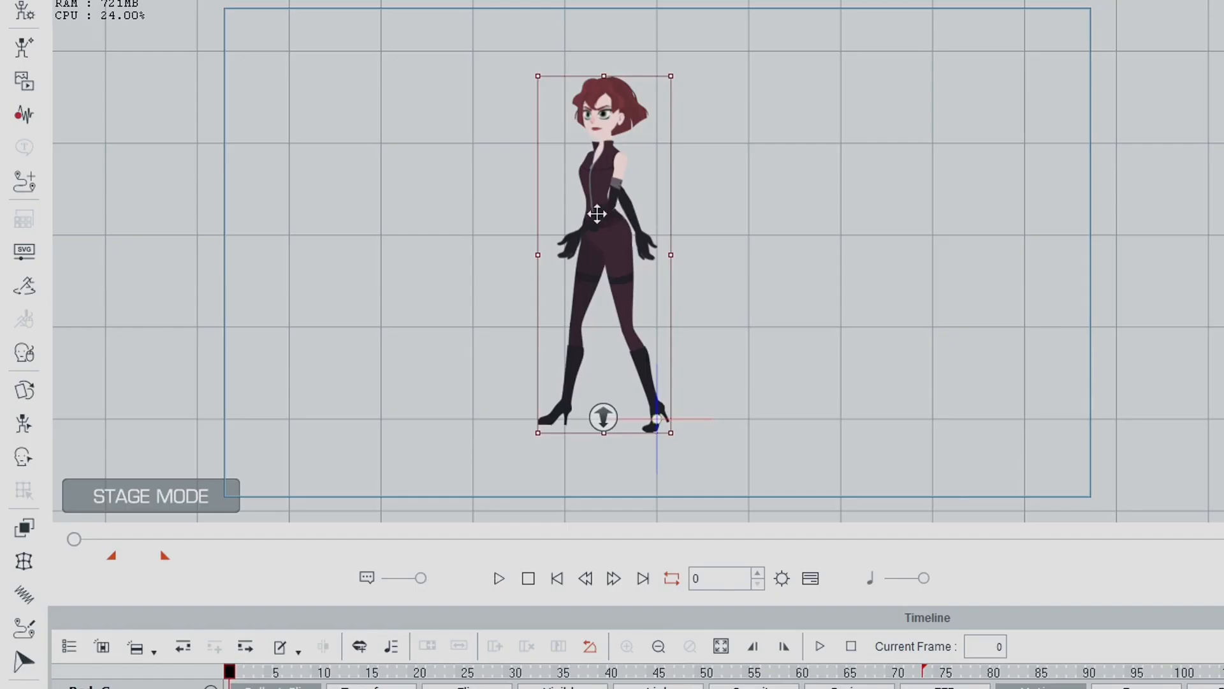
- Remove the character's object animation and set the playback range's start marker back to the first frame
{"action": "right_click", "coordinate": [597, 214]}
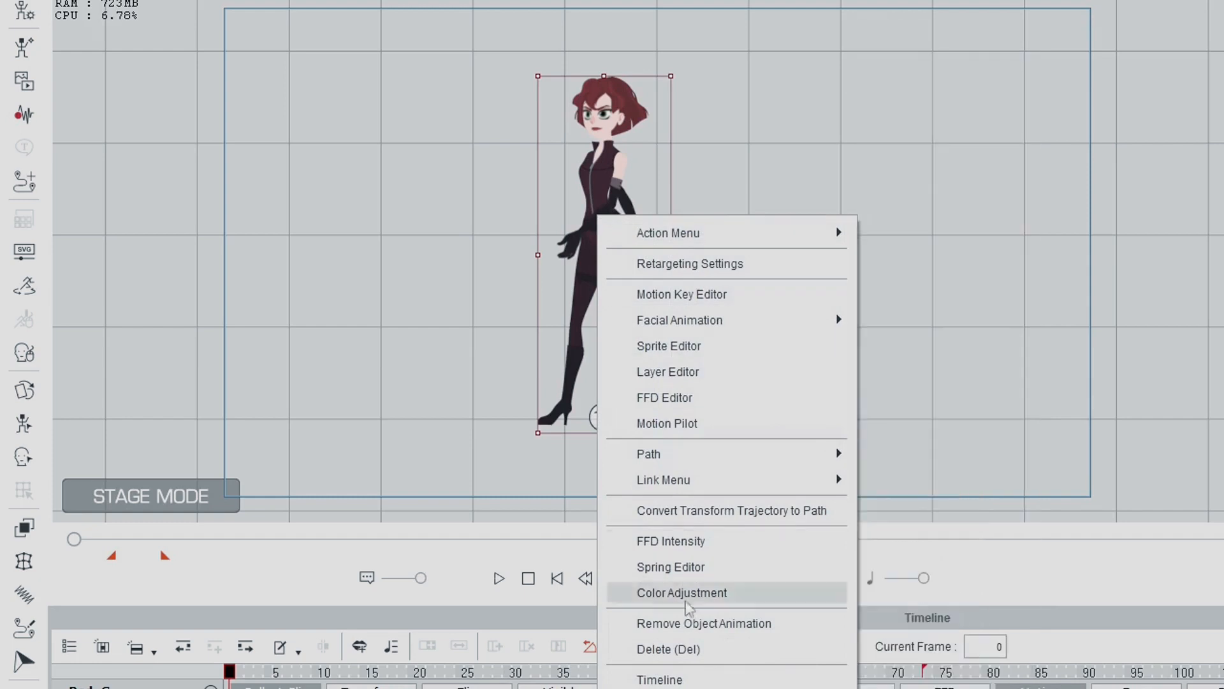
{"action": "left_click", "coordinate": [689, 624]}
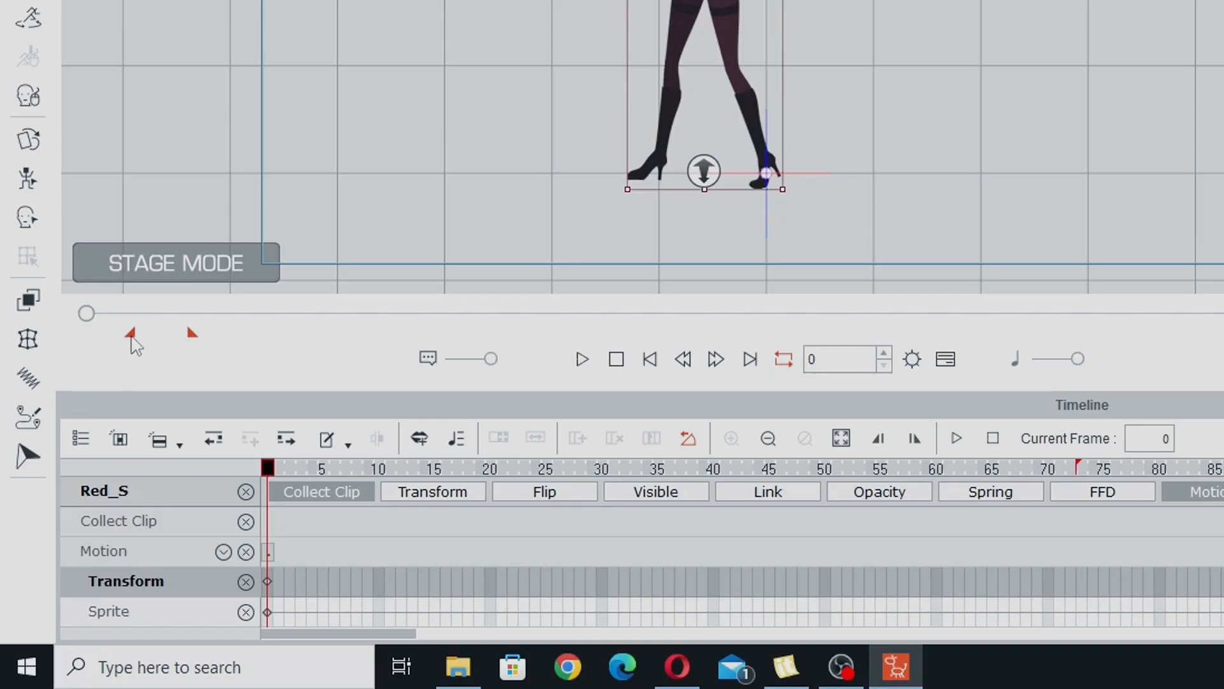
{"action": "left_click_drag", "start_coordinate": [130, 336], "coordinate": [45, 345]}
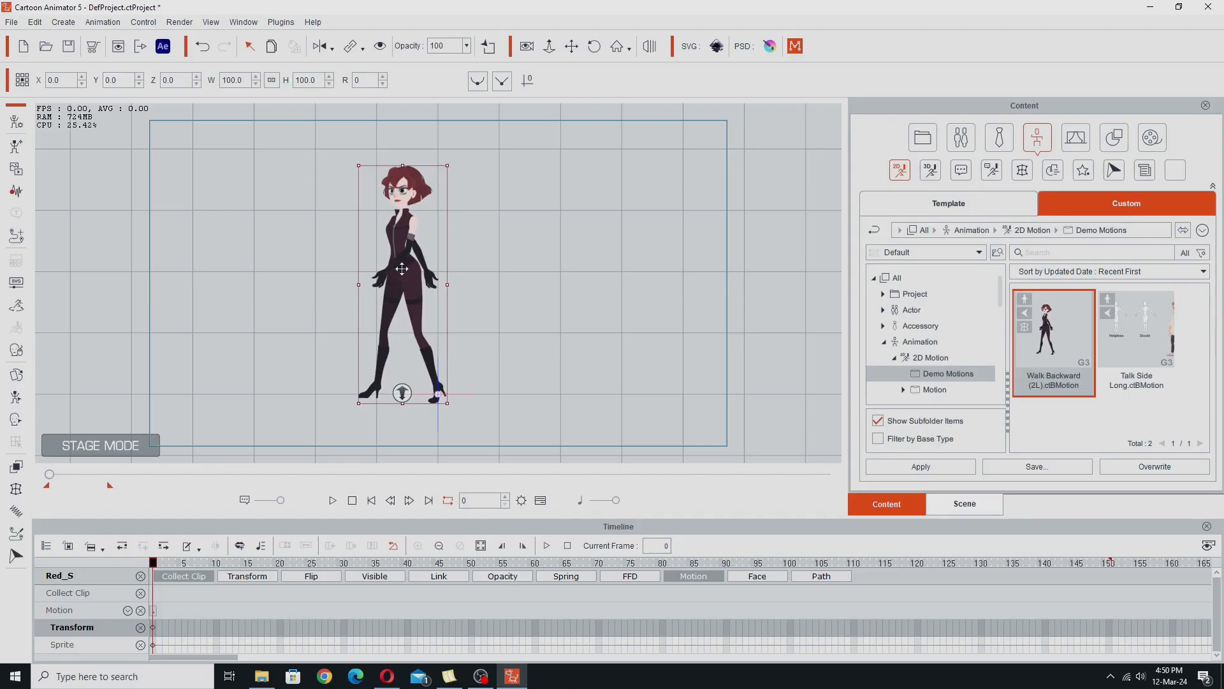
- Apply the Walk Backwards (2L) motion to the character from its Action Menu at frame 0
{"action": "right_click", "coordinate": [400, 270]}
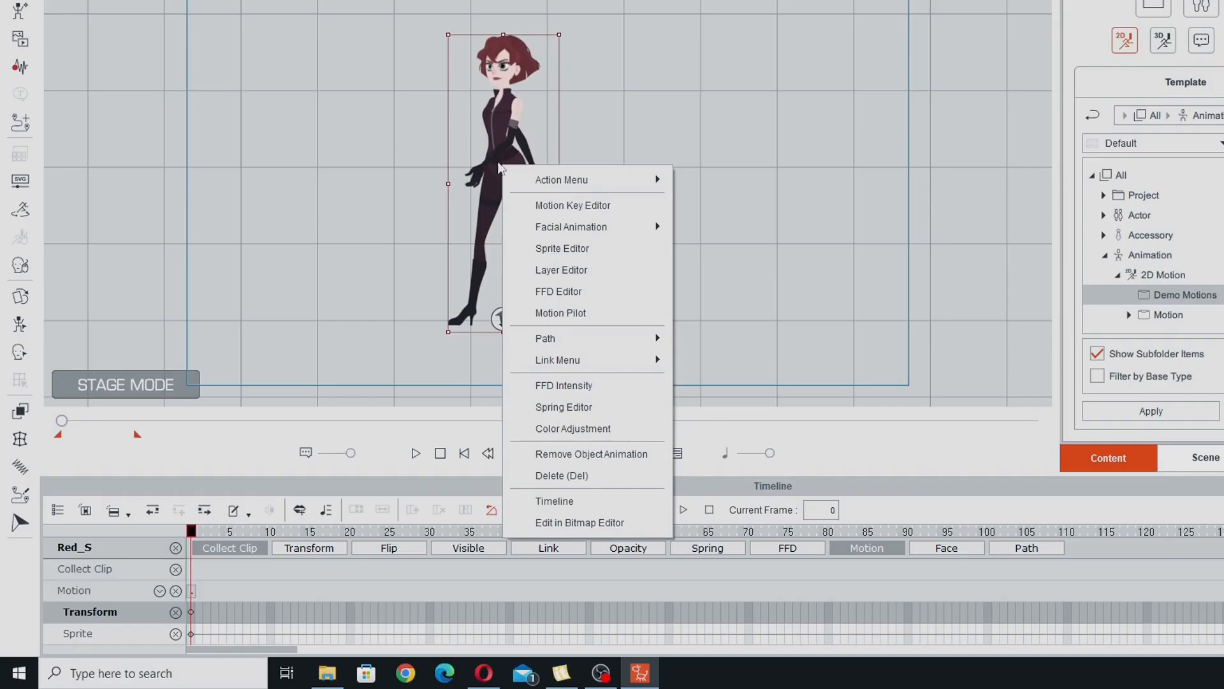
{"action": "mouse_move", "coordinate": [550, 187]}
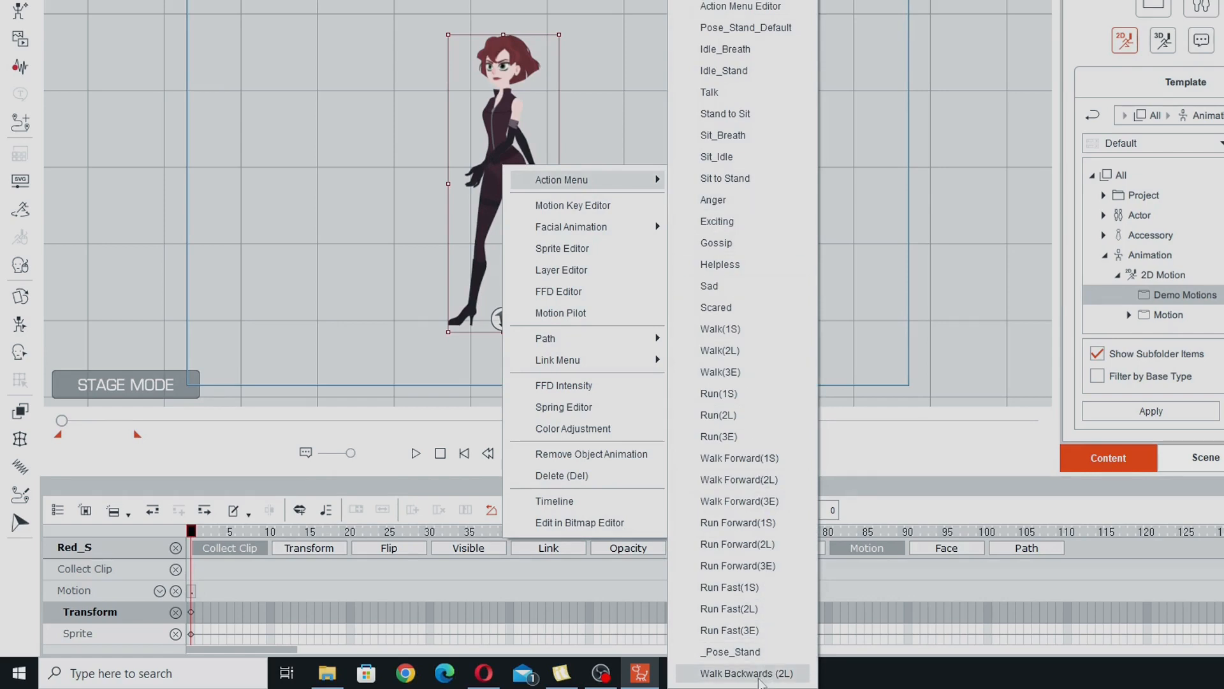
{"action": "left_click", "coordinate": [759, 677]}
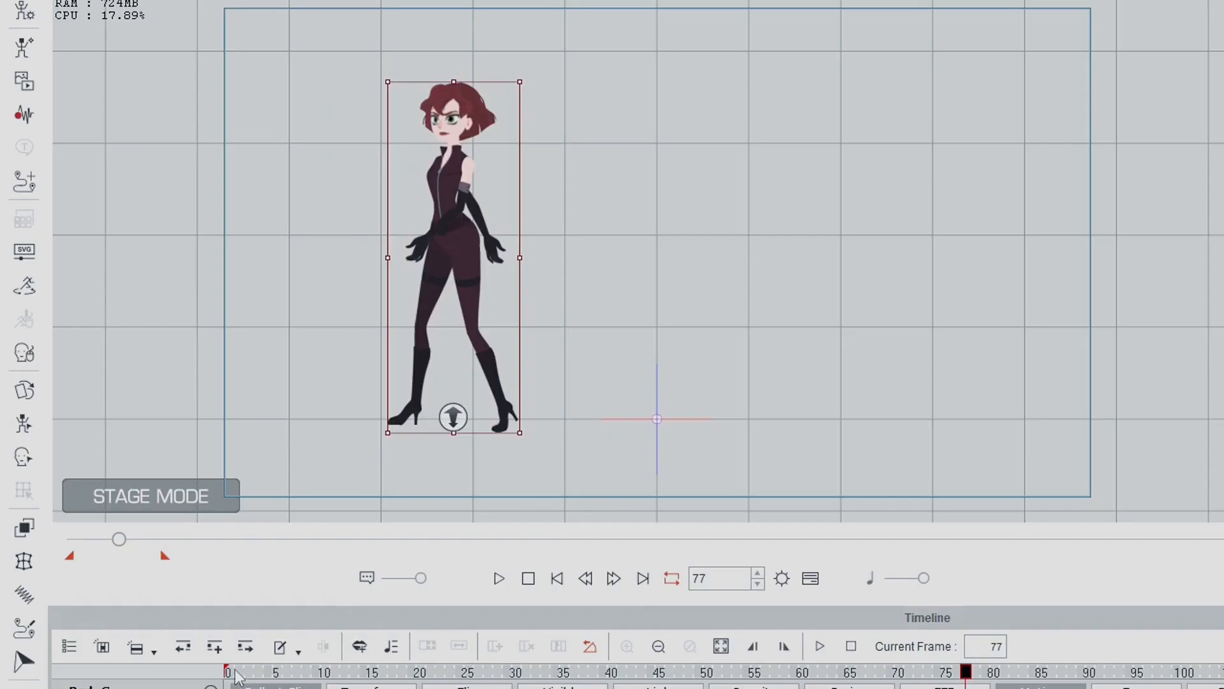
- Play the applied Walk Backwards (2L) motion from frame 0 and undo its application
{"action": "left_click", "coordinate": [192, 534]}
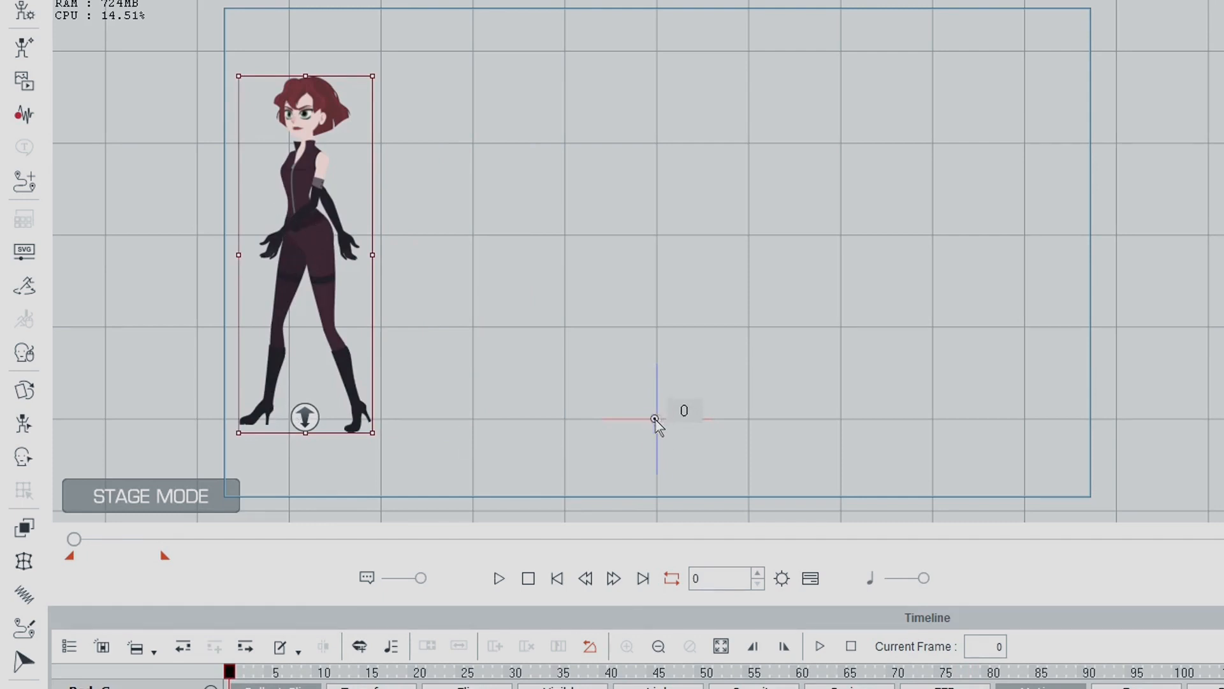
{"action": "key", "text": "space"}
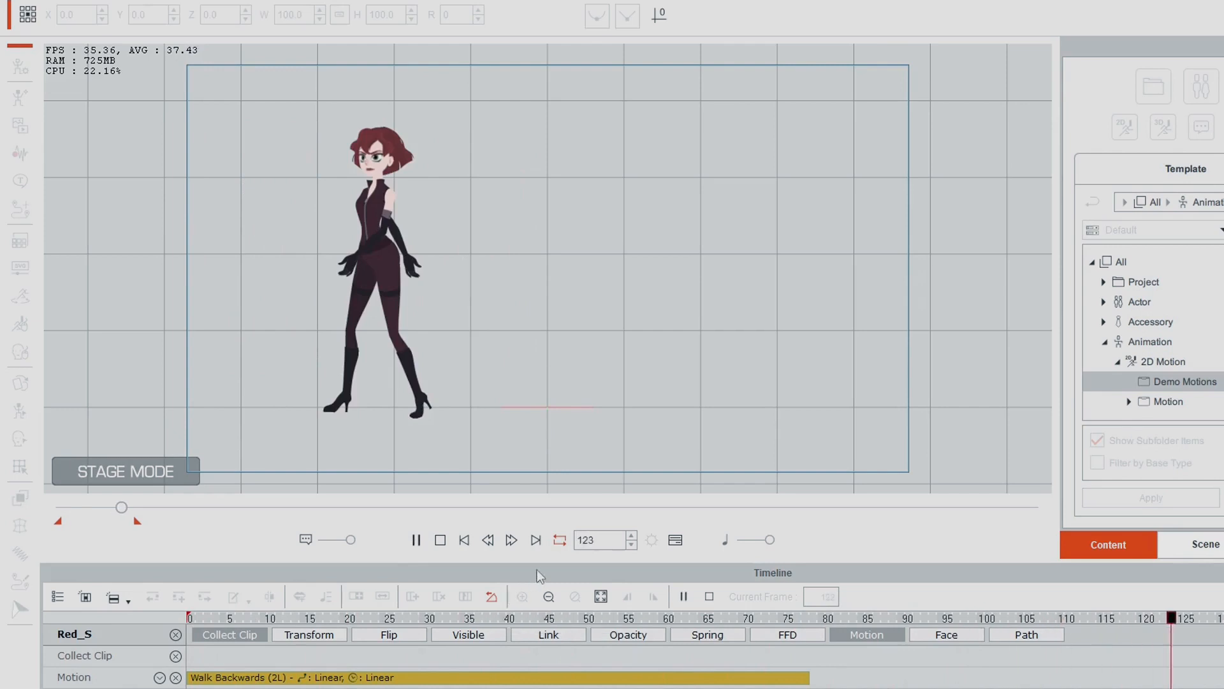
{"action": "left_click", "coordinate": [449, 546]}
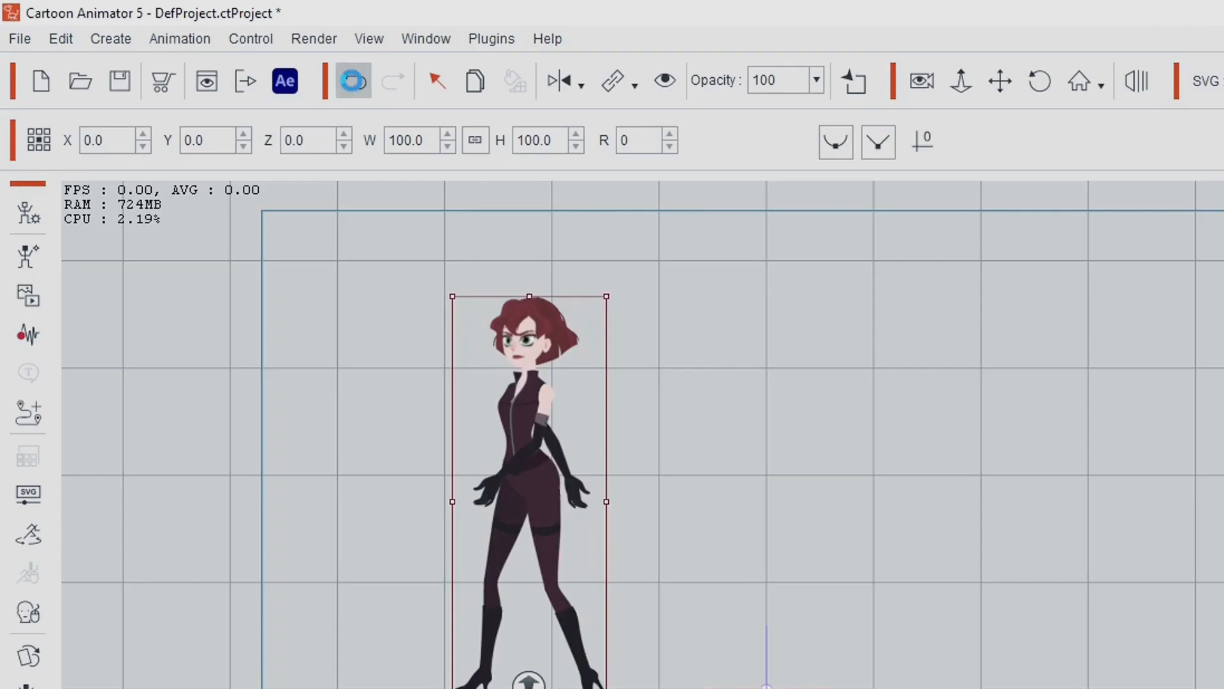
{"action": "left_click", "coordinate": [203, 47]}
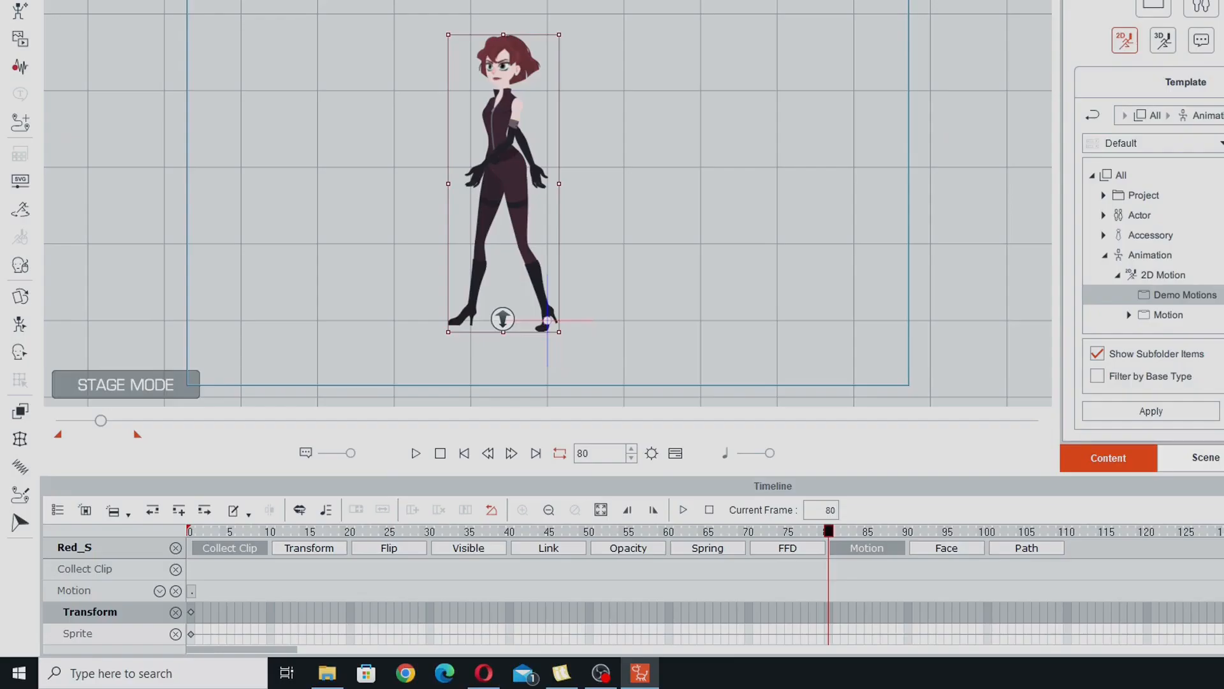
- Apply the saved Walk Backward (2L) motion from Demo Motions at frame 0 and again at frame 77
{"action": "left_click", "coordinate": [533, 410]}
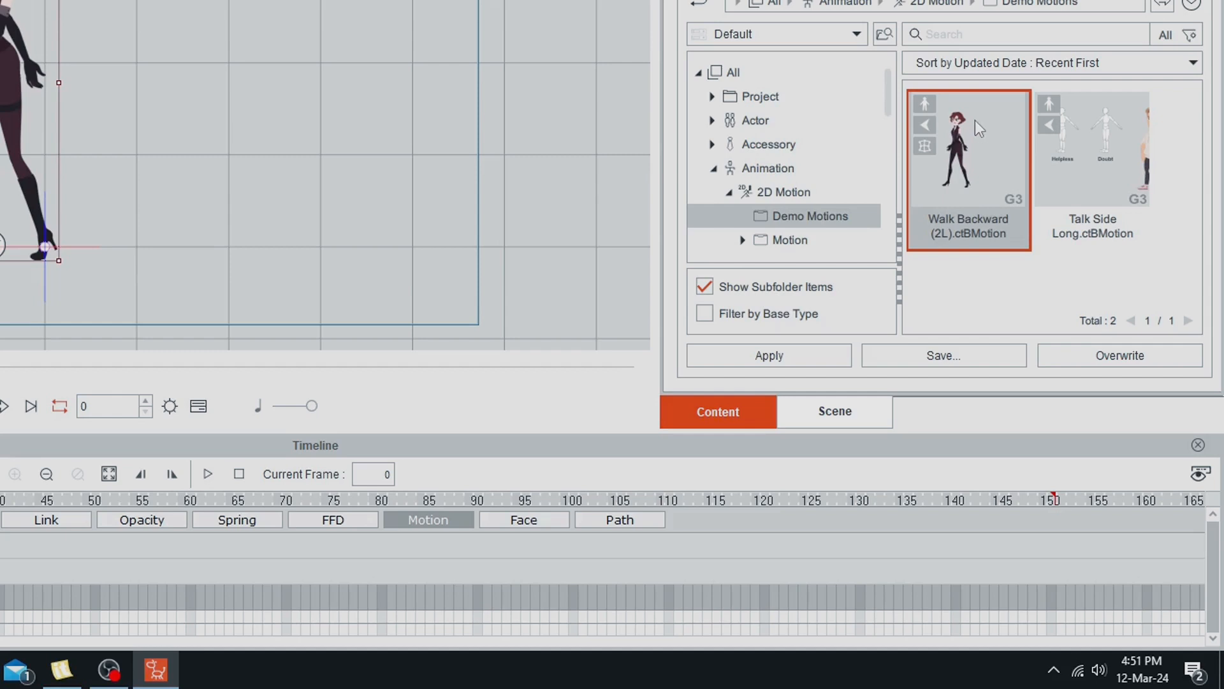
{"action": "double_click", "coordinate": [971, 145]}
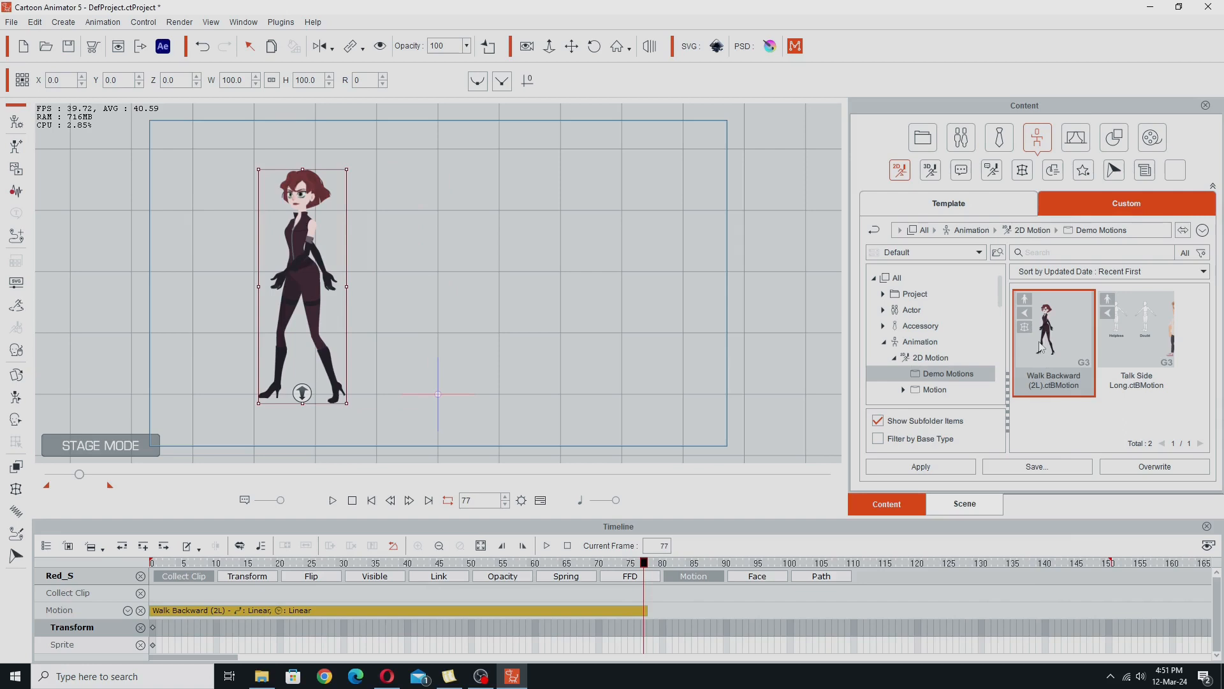
{"action": "double_click", "coordinate": [1041, 348]}
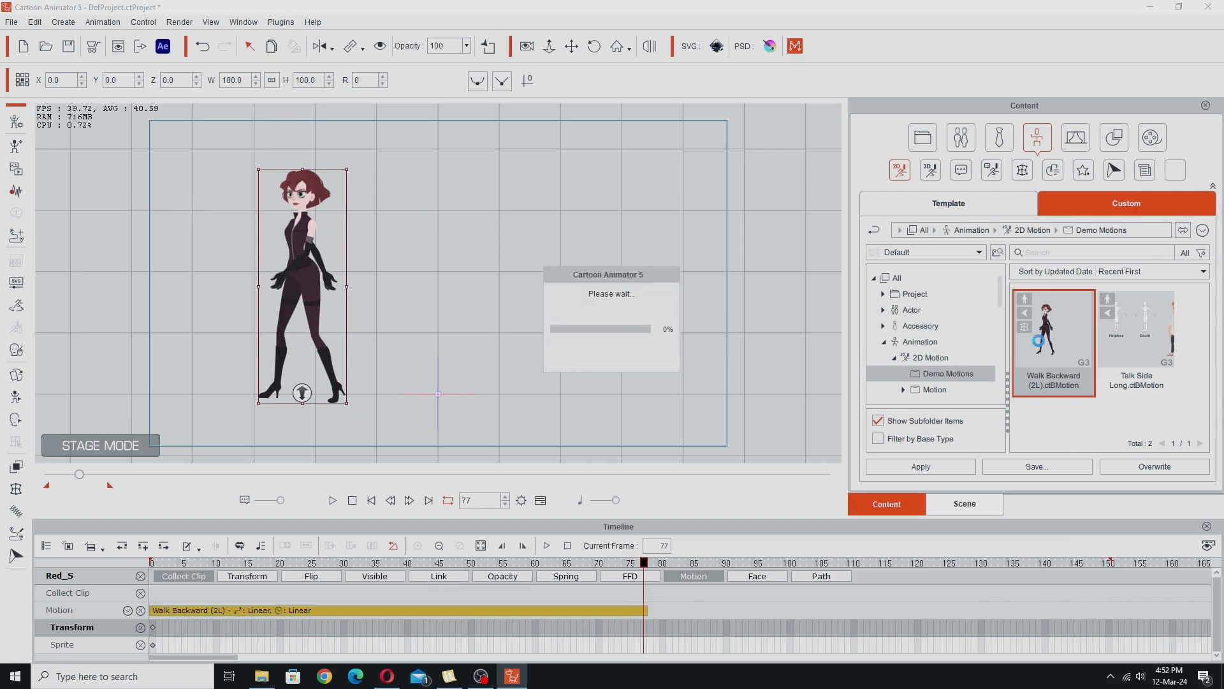